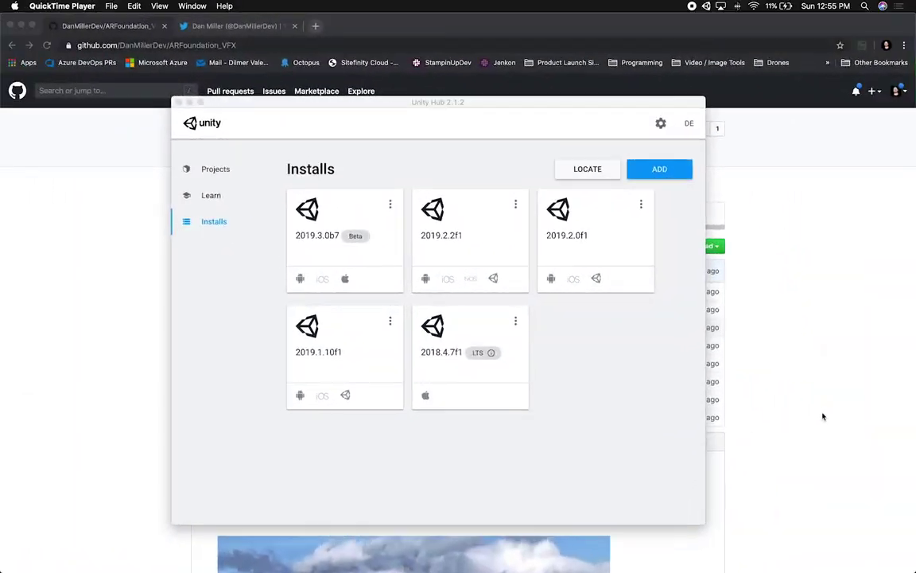
- Switch to Chrome and examine the ARFoundation_VFX repository page, its README demo animation and the author's Twitter profile
click(822, 400)
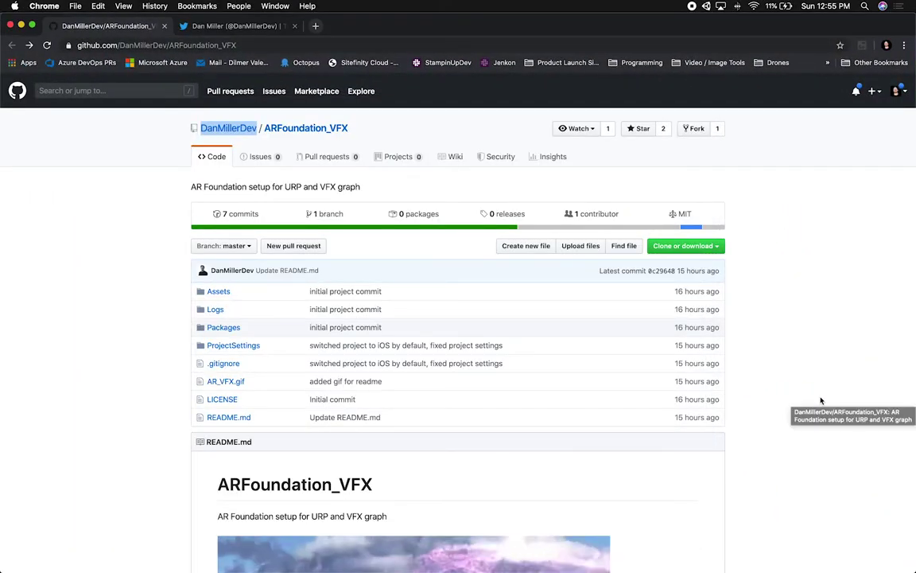
scroll(712, 364, down, 5)
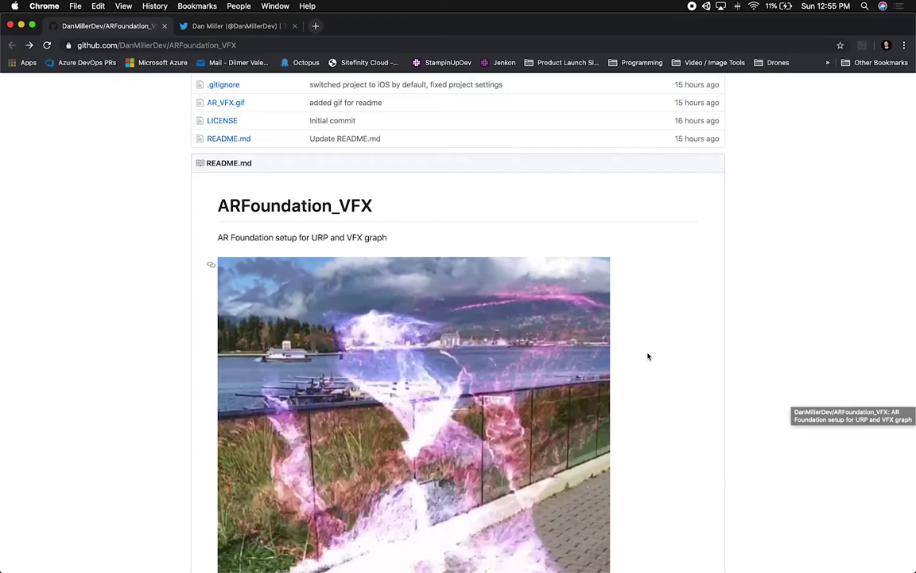
scroll(627, 395, down, 3)
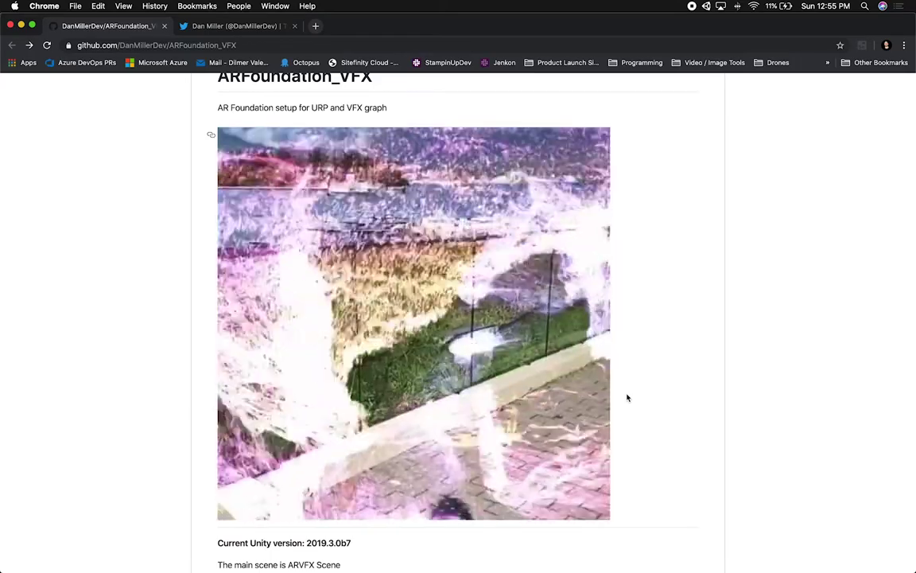
click(232, 26)
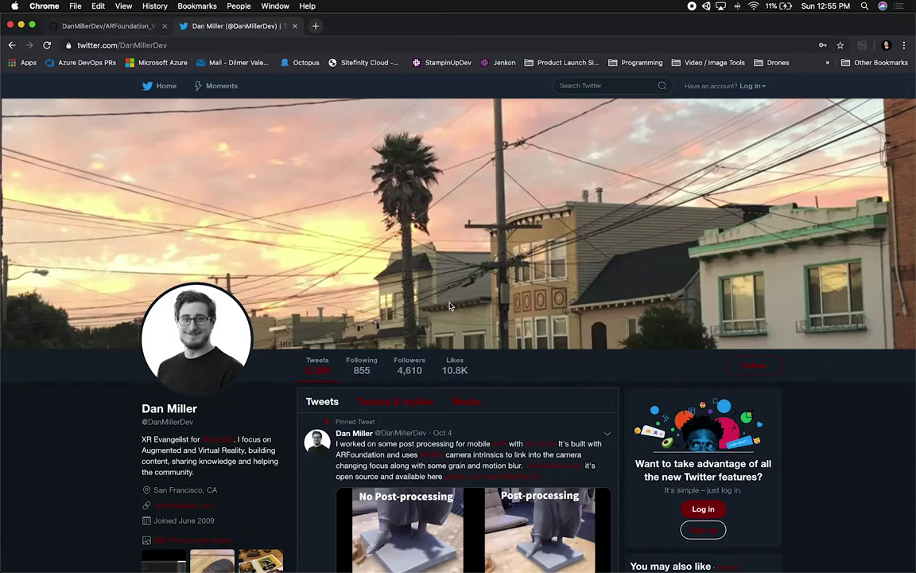
scroll(453, 320, down, 3)
scroll(459, 318, up, 1)
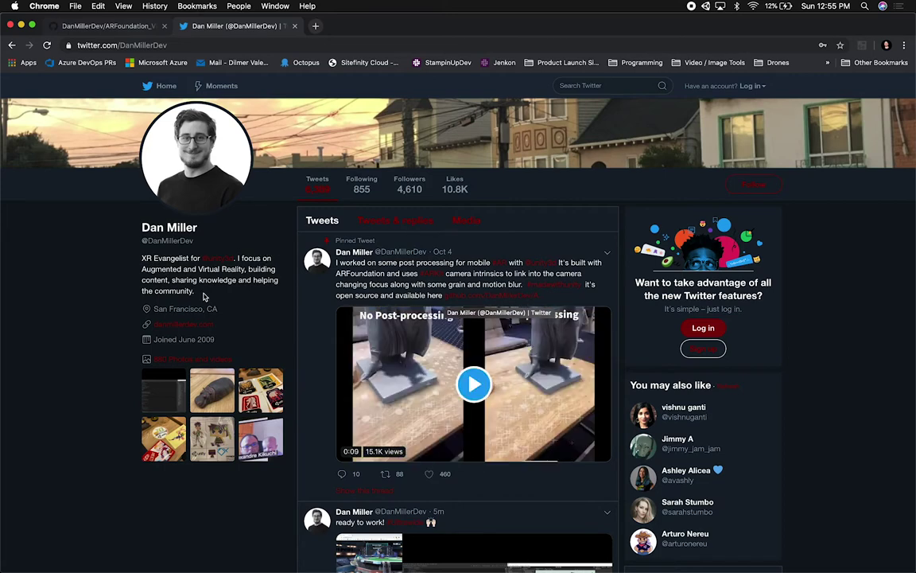
click(129, 26)
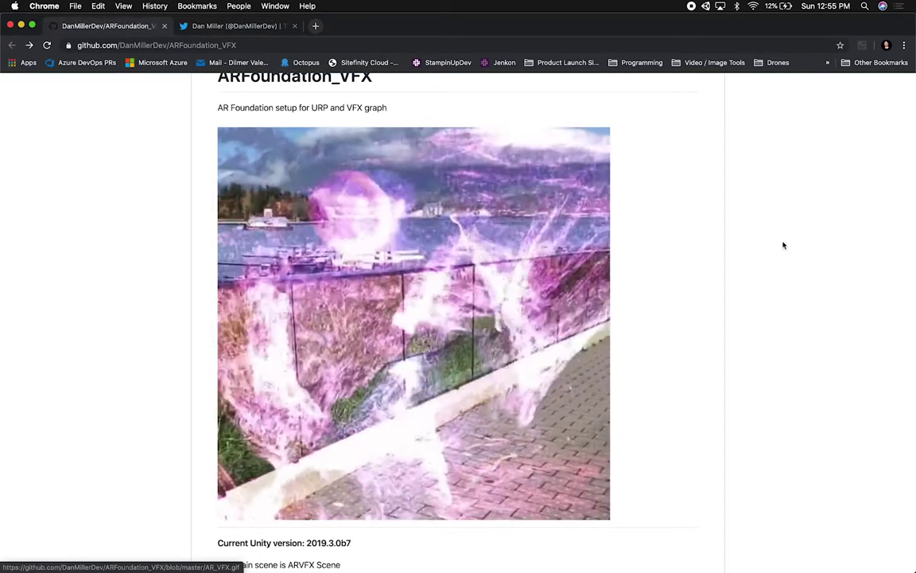
scroll(783, 246, up, 5)
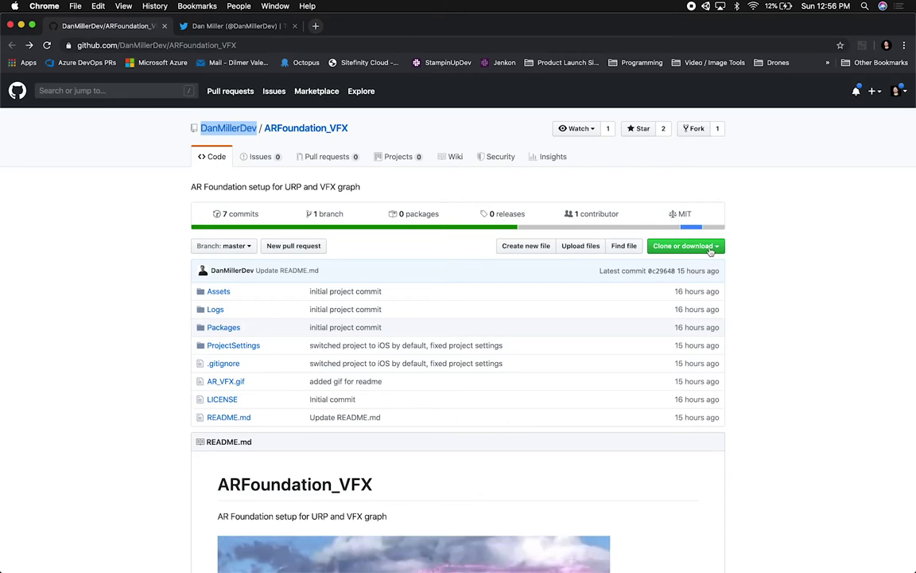
scroll(796, 396, down, 5)
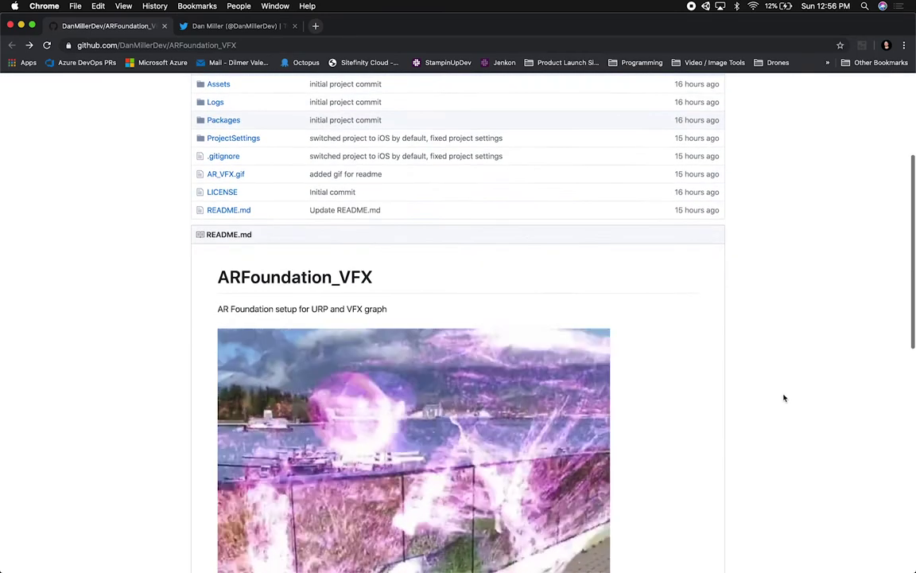
scroll(609, 423, down, 3)
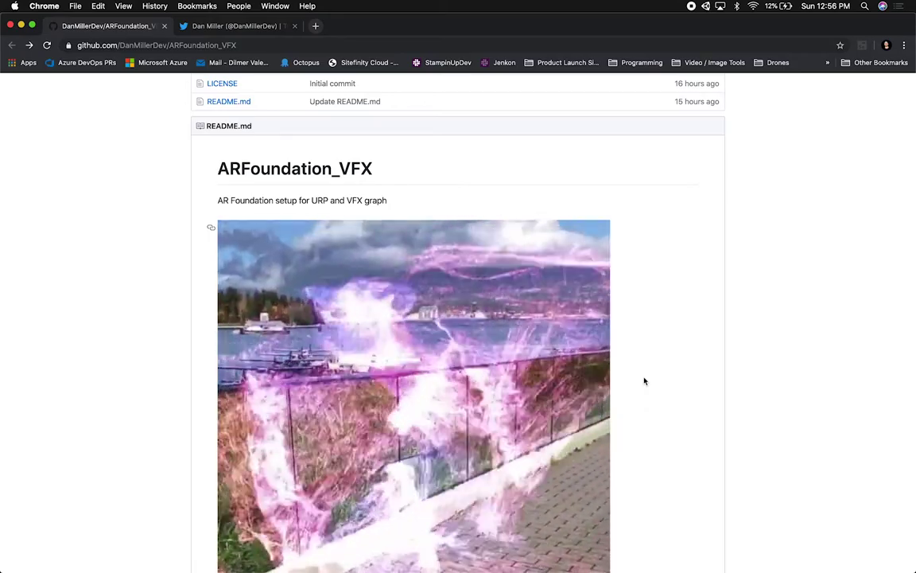
scroll(645, 381, down, 1)
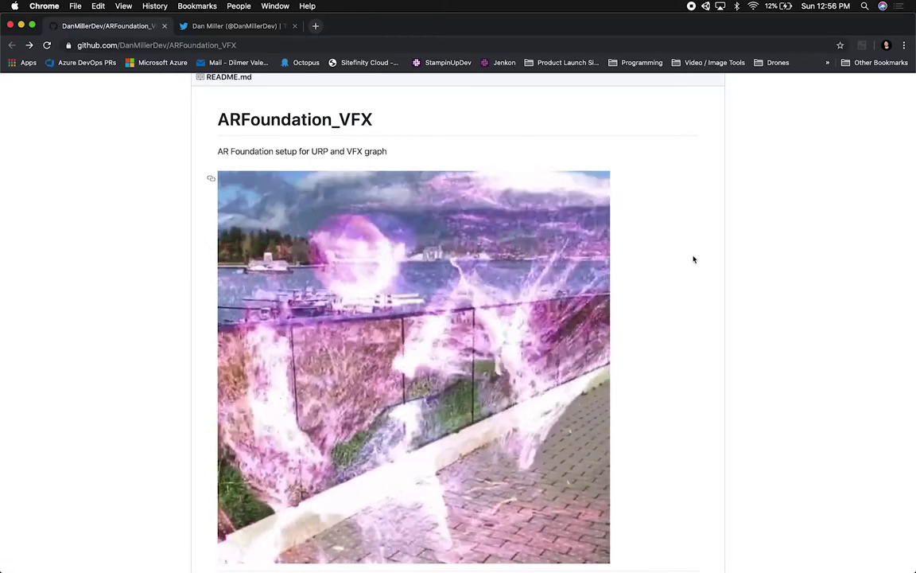
- Copy the SSH clone address of the ARFoundation_VFX repository
scroll(693, 257, up, 5)
click(699, 250)
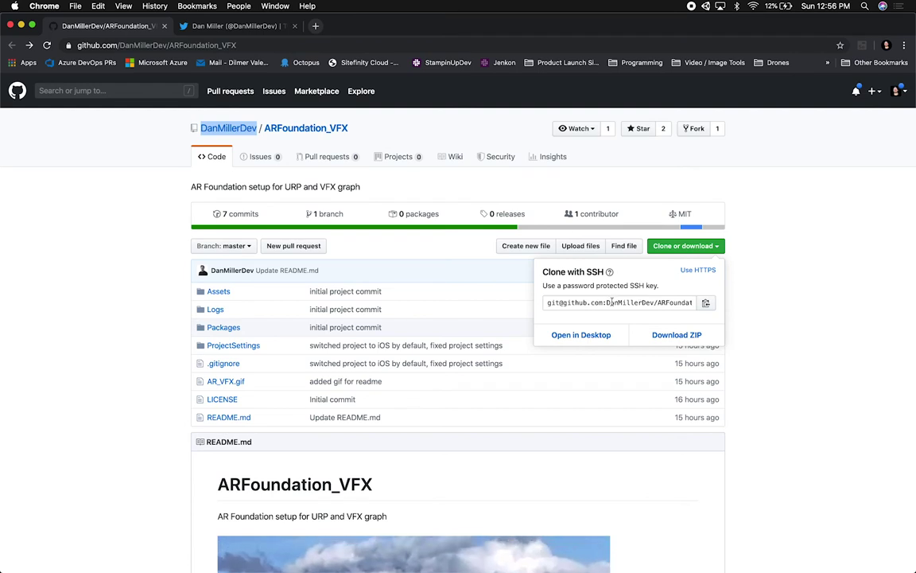
click(706, 303)
click(705, 303)
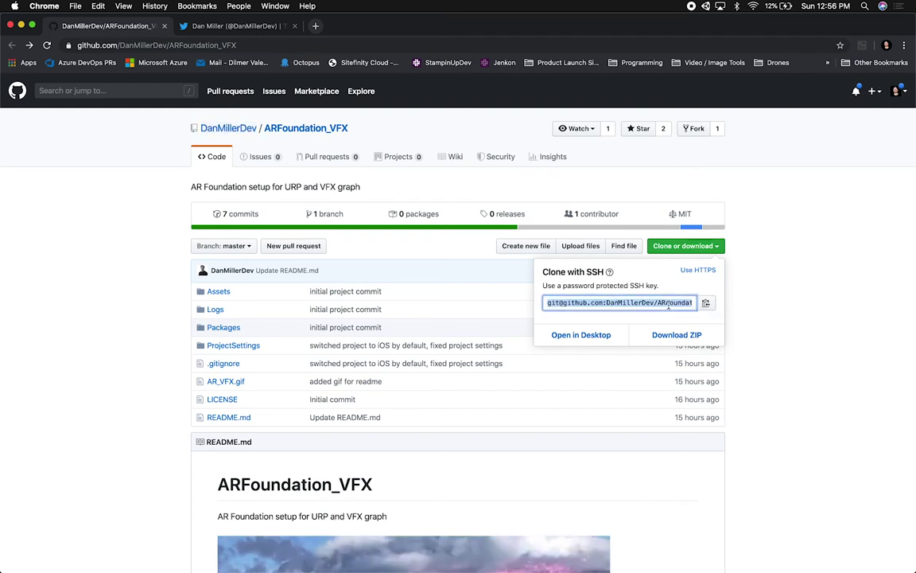
- Open Terminal and change into the Unity folder inside the Code directory
key(super+Tab)
key(super+shift+Tab)
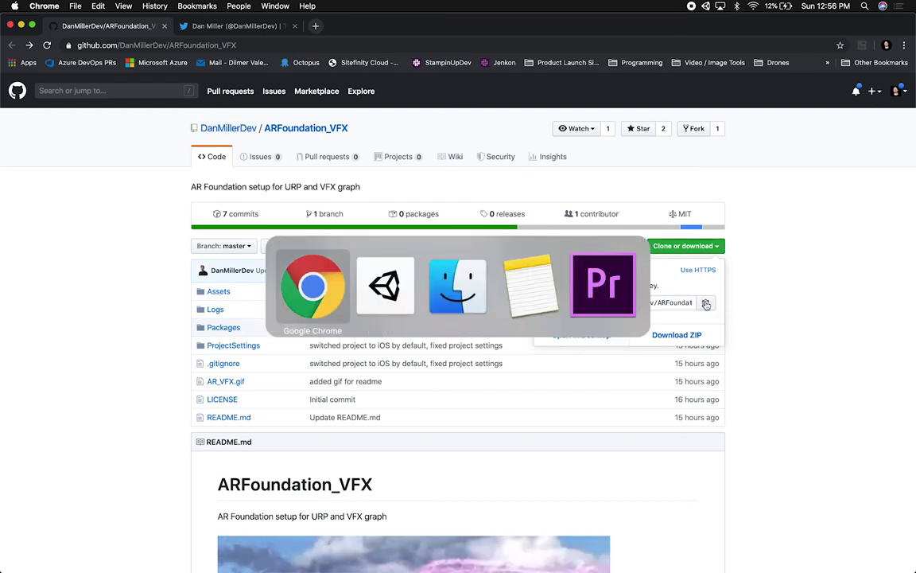
key(super+space)
text(ter)
key(Return)
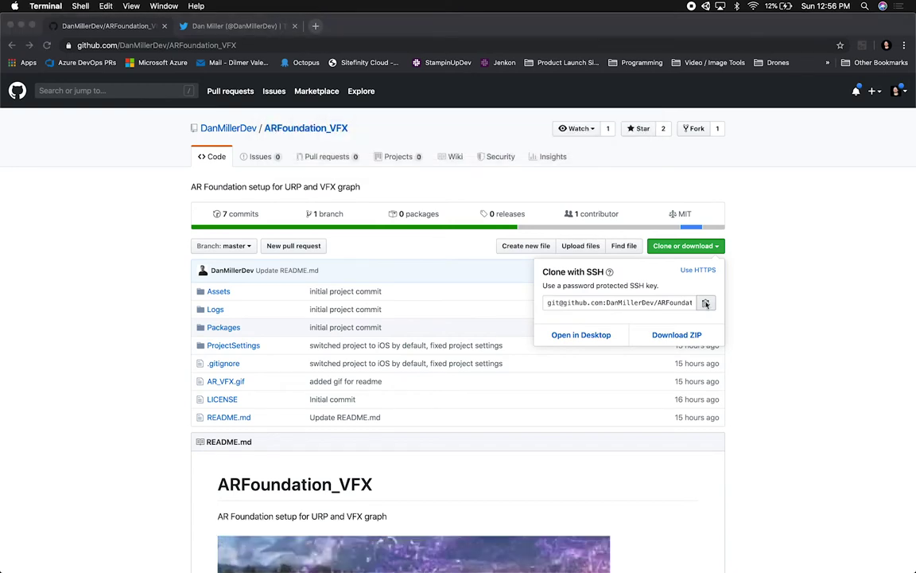
text(cd Code)
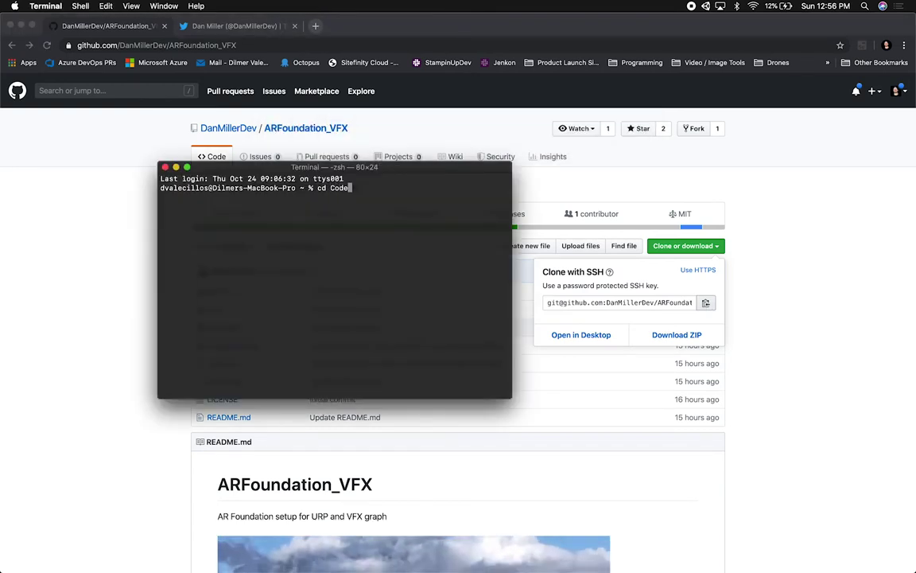
key(Return)
text(cd Unity)
key(Return)
- Run git clone with the copied SSH address to clone ARFoundation_VFX into the Unity folder
text(gi c)
key(BackSpace)
key(BackSpace)
text(t clone)
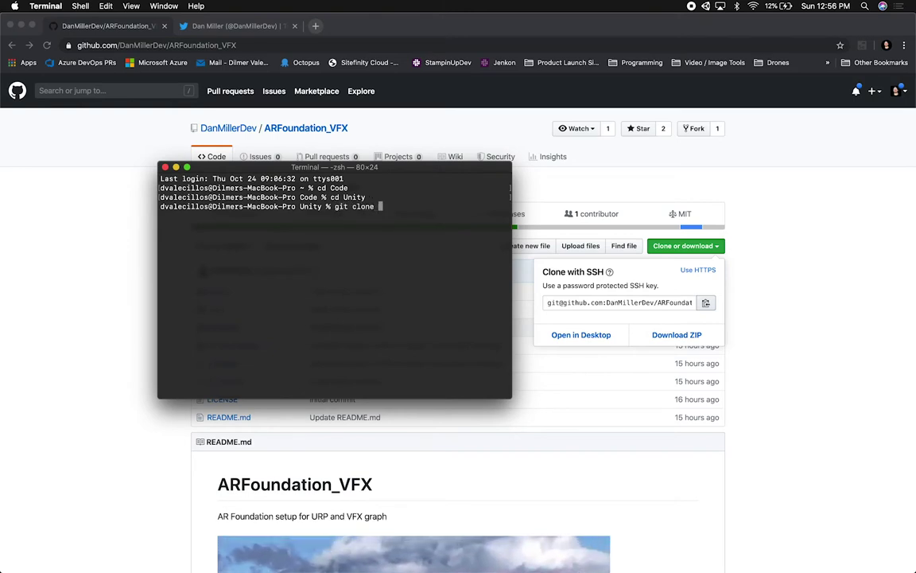
key(super+v)
key(Return)
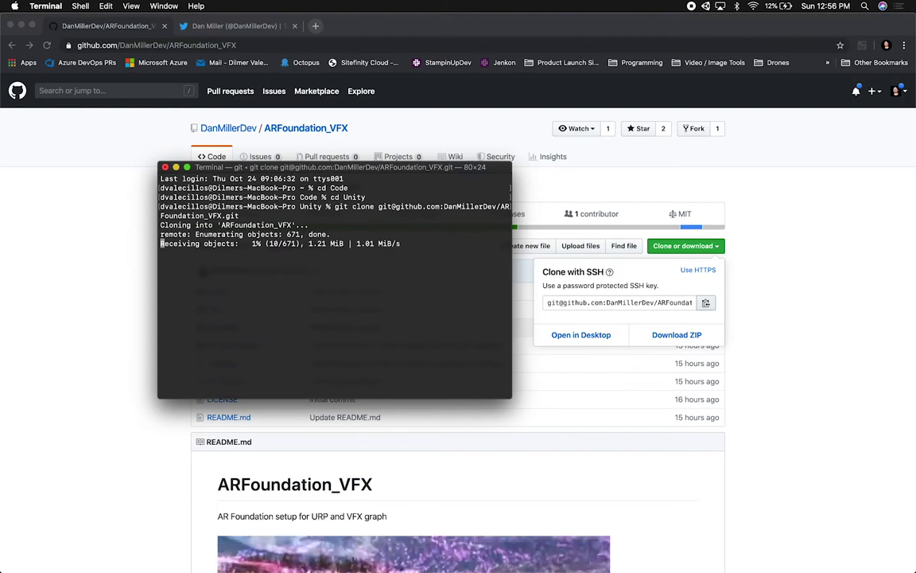
- Return to the repository page in Chrome and read the README's Unity version, platform support and required package versions
key(super+Tab)
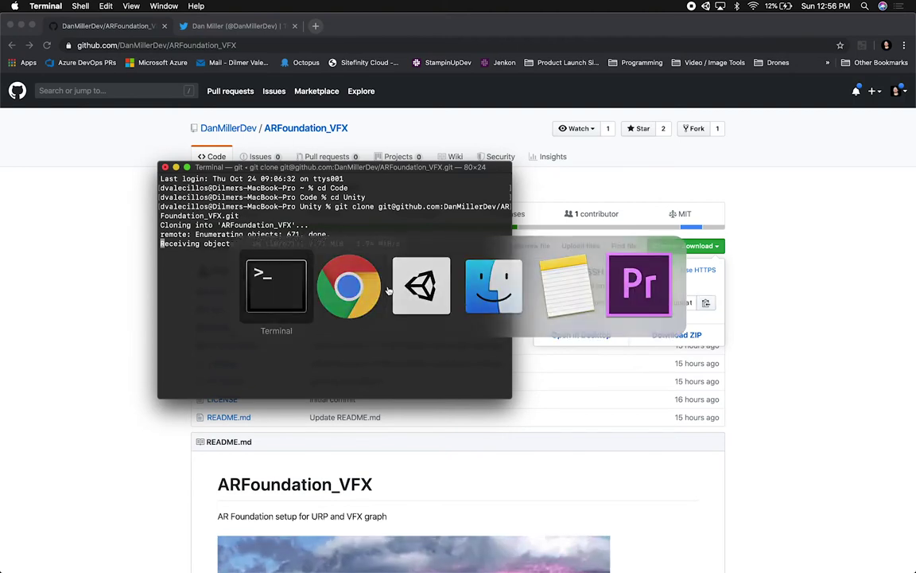
click(99, 310)
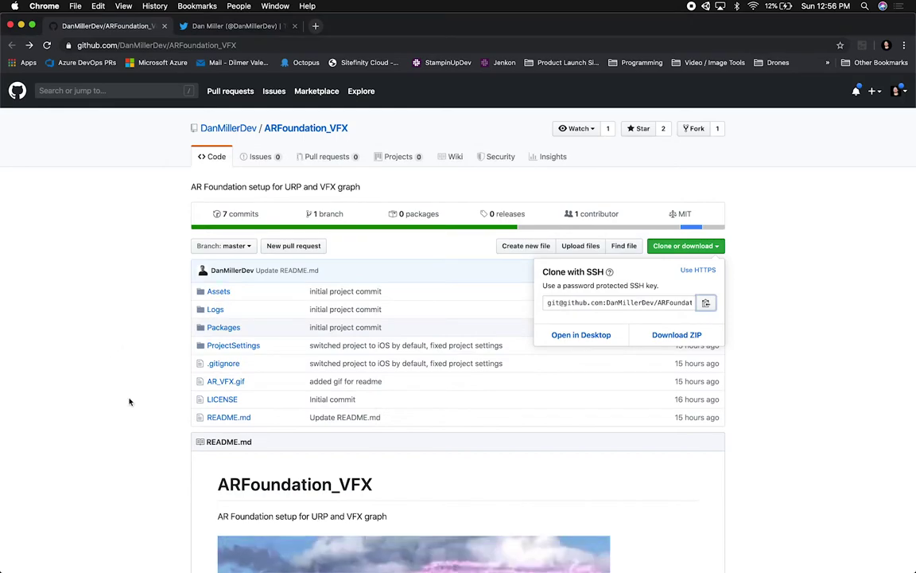
click(116, 357)
scroll(246, 420, down, 10)
scroll(275, 472, down, 3)
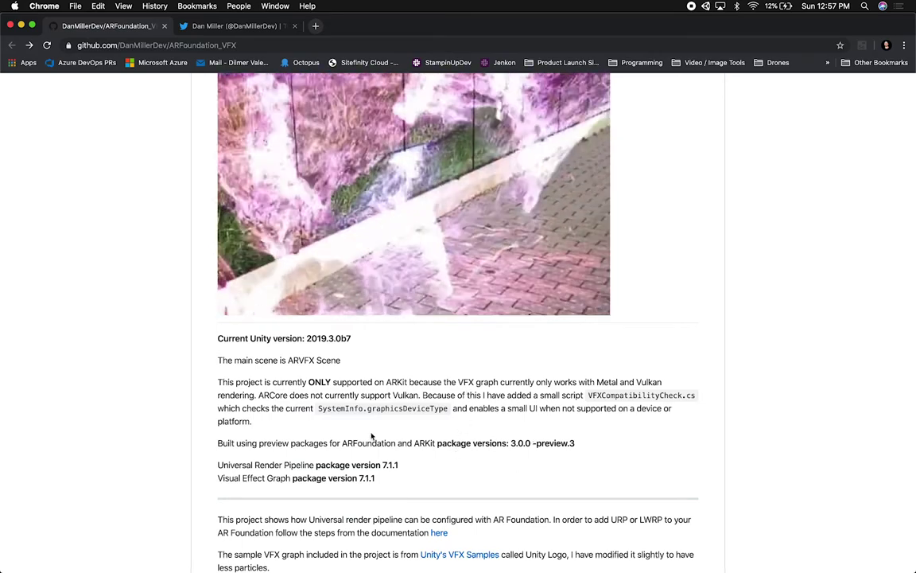
scroll(525, 439, down, 2)
scroll(526, 439, down, 1)
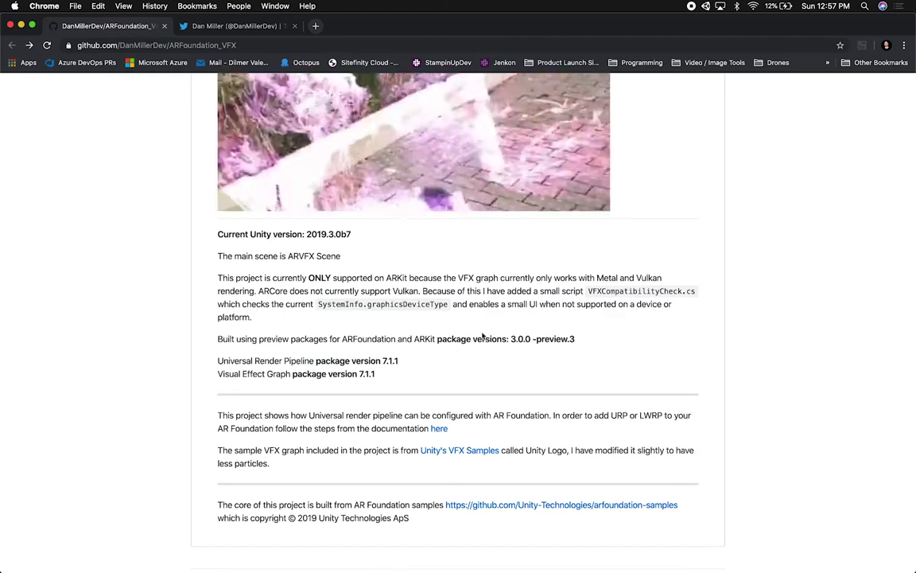
drag(437, 339, 572, 339)
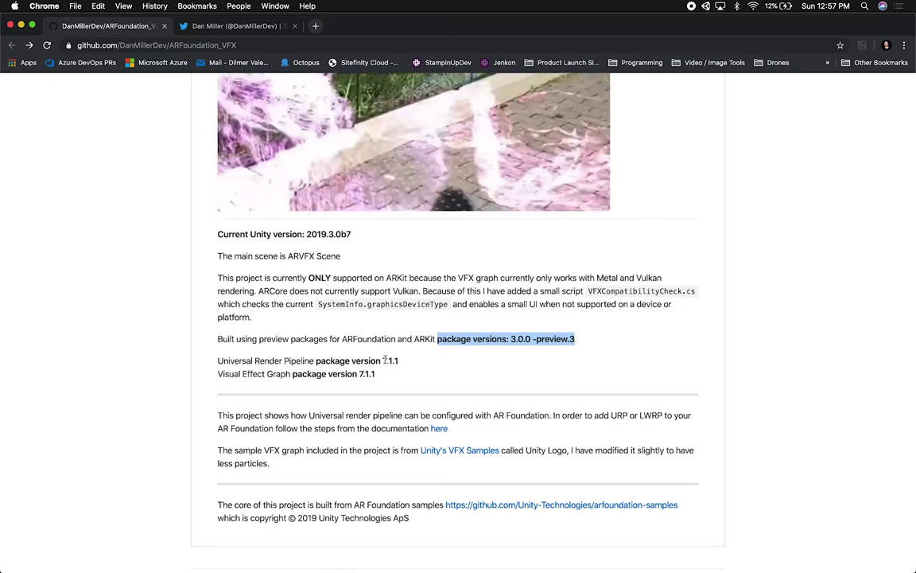
scroll(721, 259, up, 5)
scroll(720, 260, down, 4)
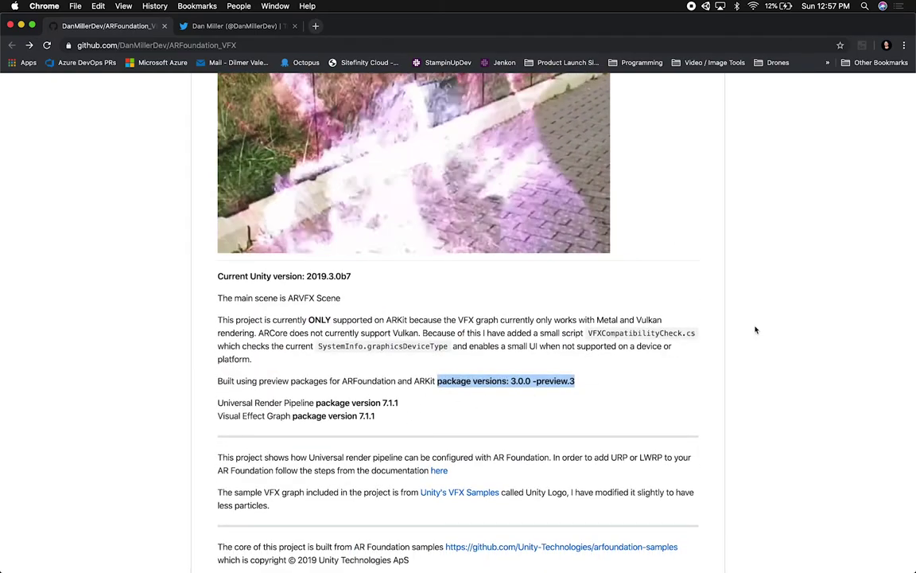
scroll(755, 329, up, 15)
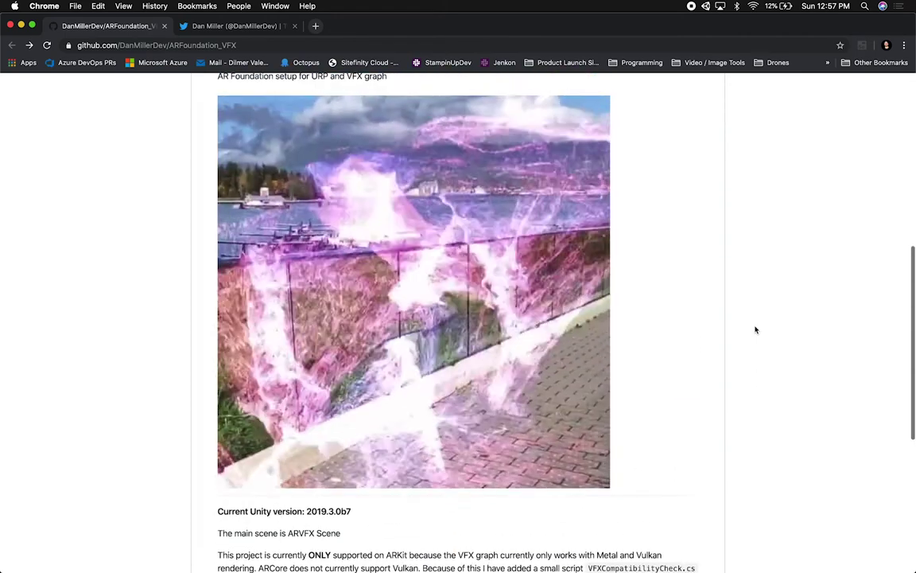
- Switch to Unity Hub and add the cloned ARFoundation_VFX folder to its projects
key(super+Tab)
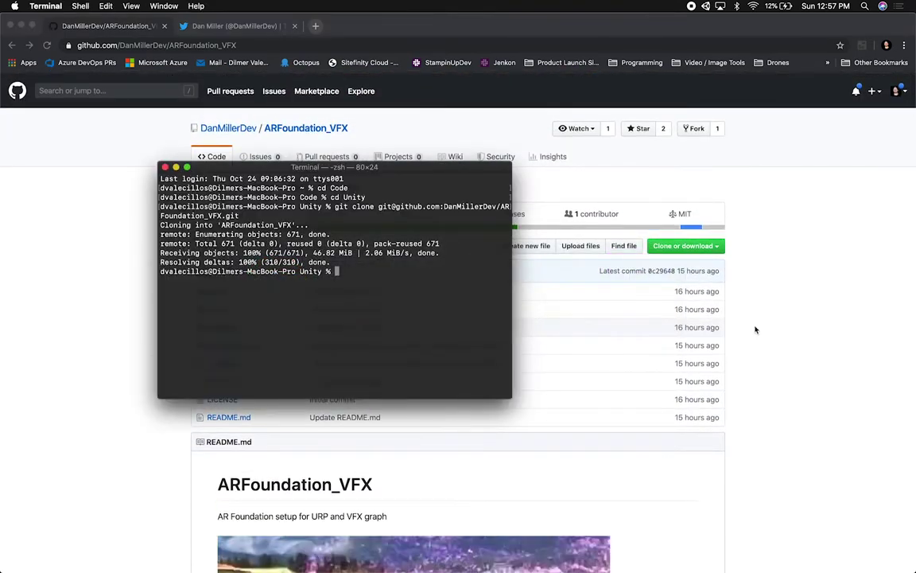
key(super+Tab)
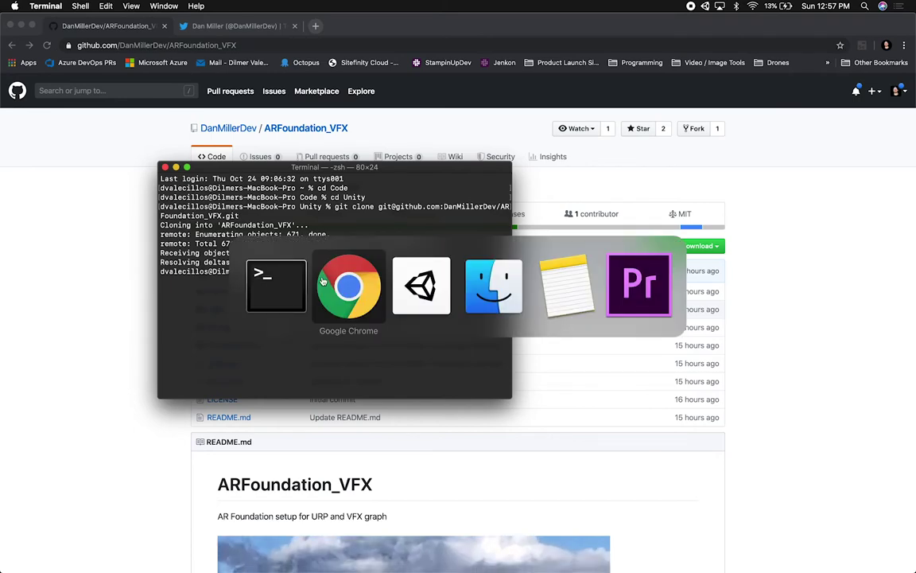
key(super+Tab)
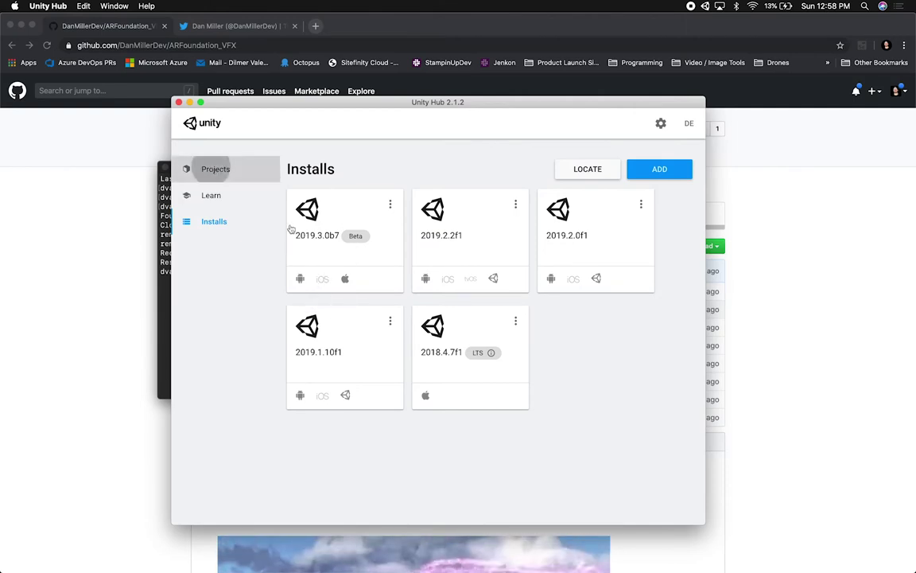
click(213, 168)
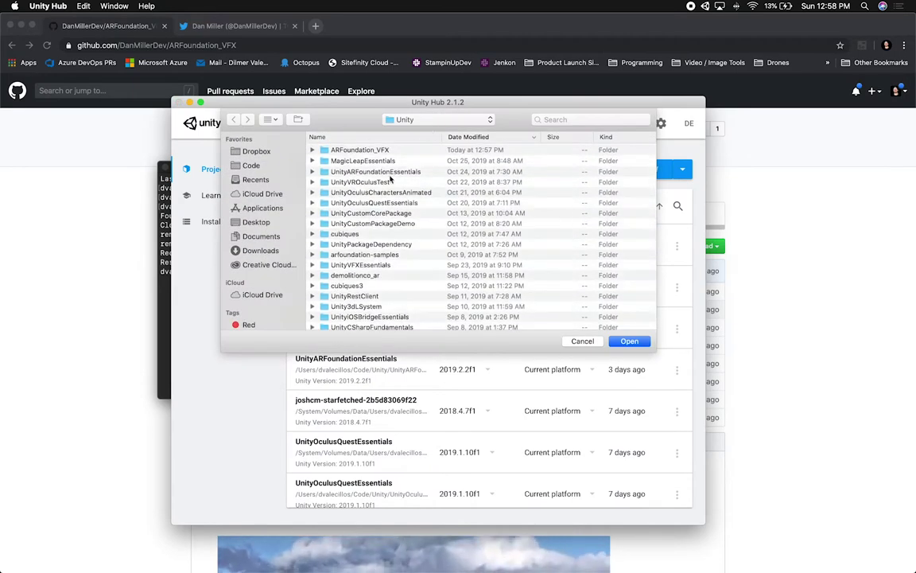
double_click(350, 150)
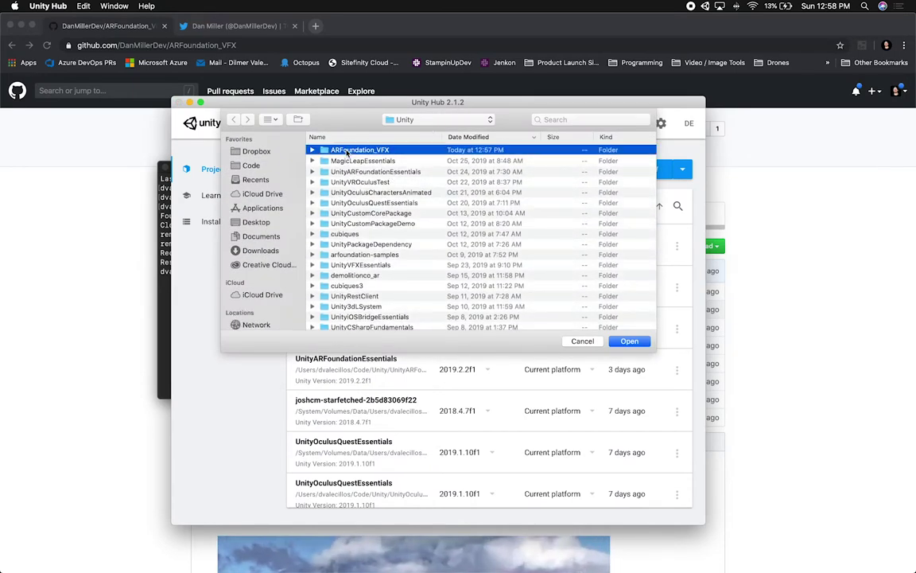
click(628, 341)
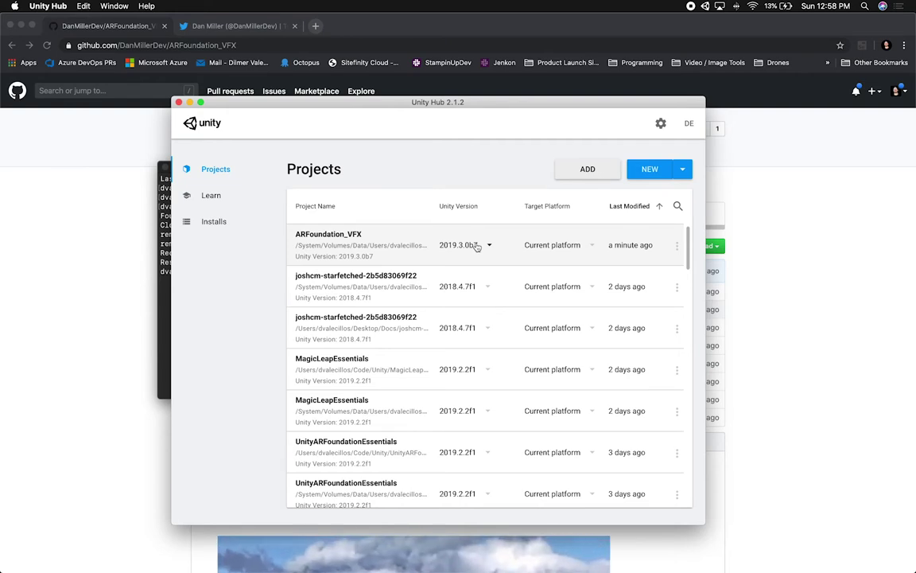
- Set the ARFoundation_VFX project's target platform to iOS and open the project
click(580, 248)
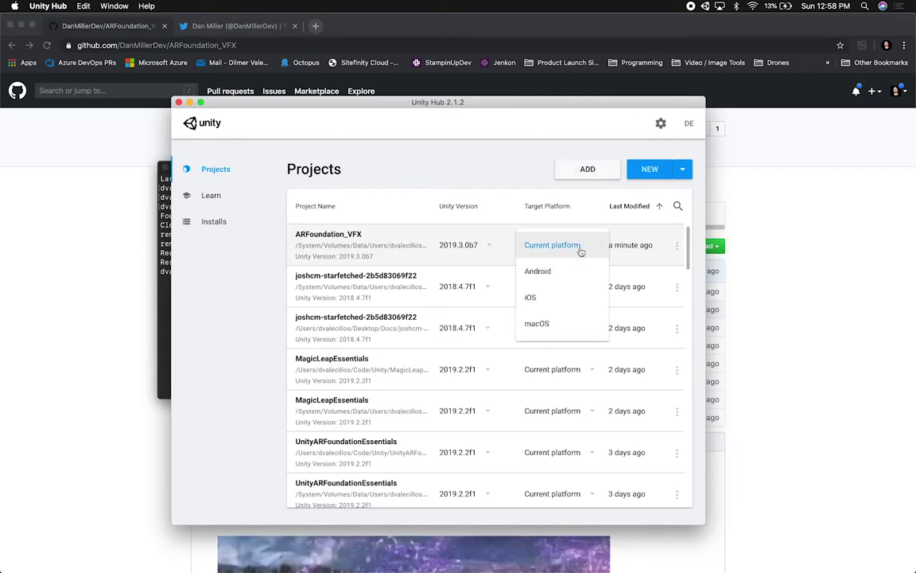
click(547, 300)
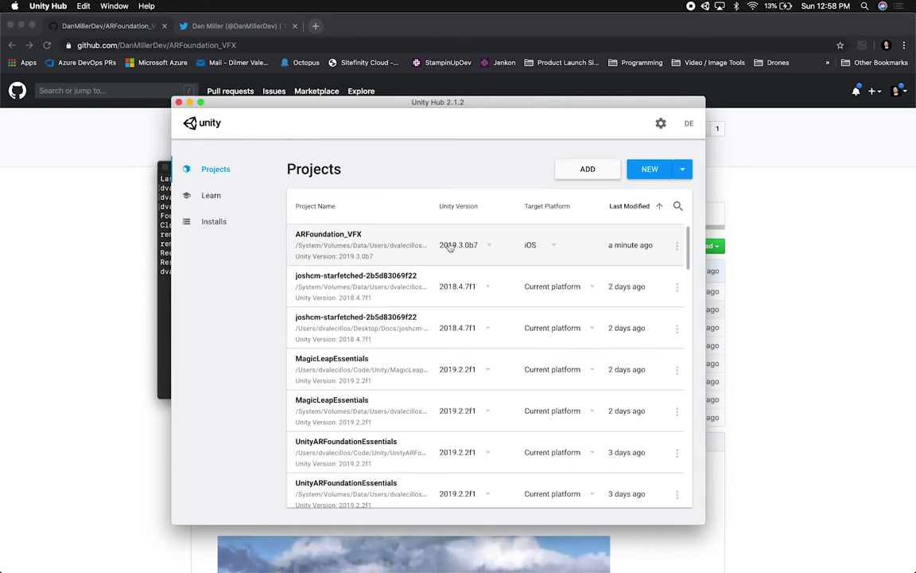
click(324, 235)
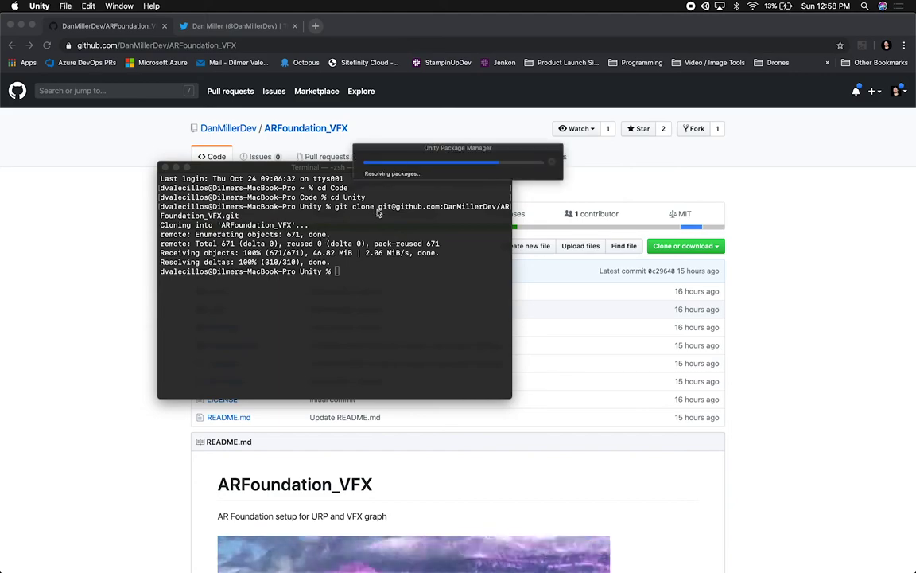
- Switch back to the repository page in Chrome and review the README's main scene and package version notes
click(737, 357)
scroll(769, 390, down, 10)
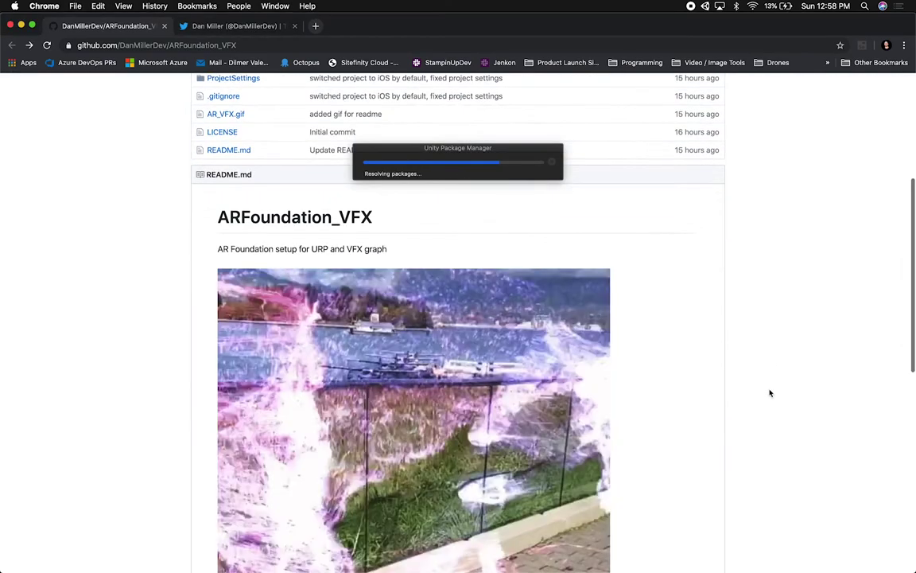
scroll(769, 392, down, 5)
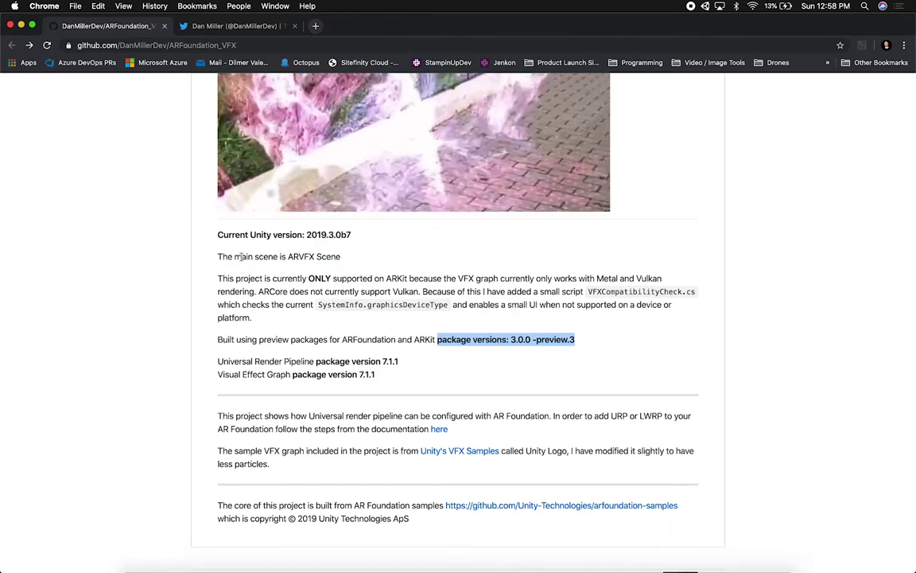
- Check the main scene name in the README and return to the ARFoundation_VFX repository page from the YouTube channel page
drag(288, 256, 309, 256)
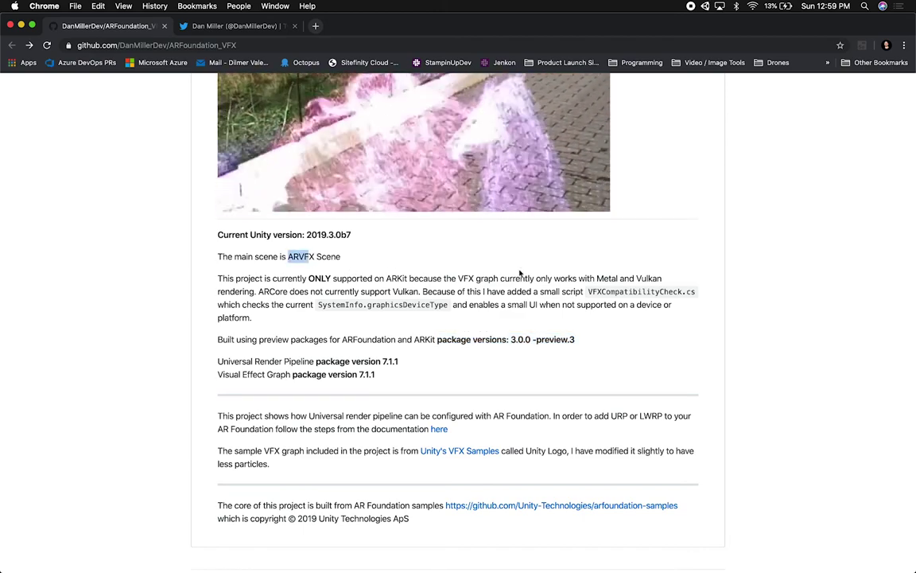
key(super+Tab)
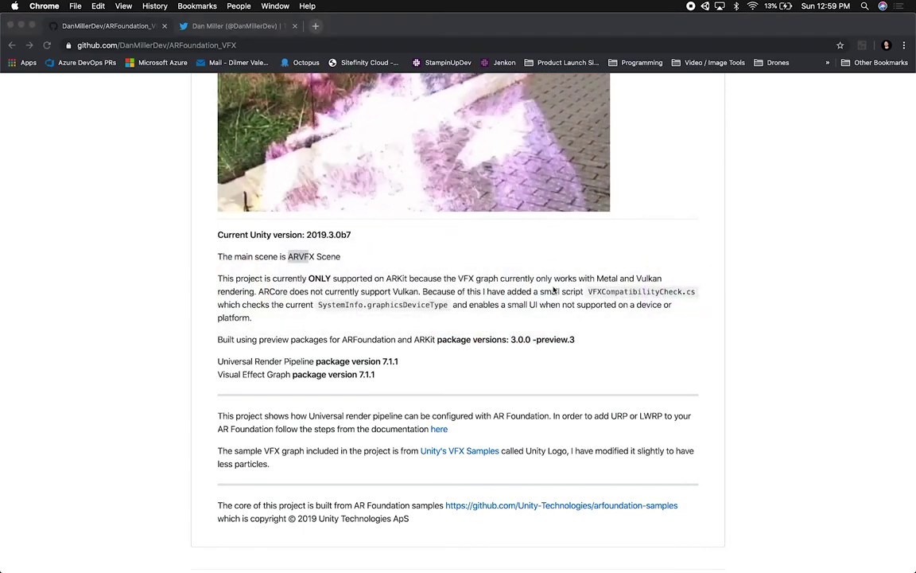
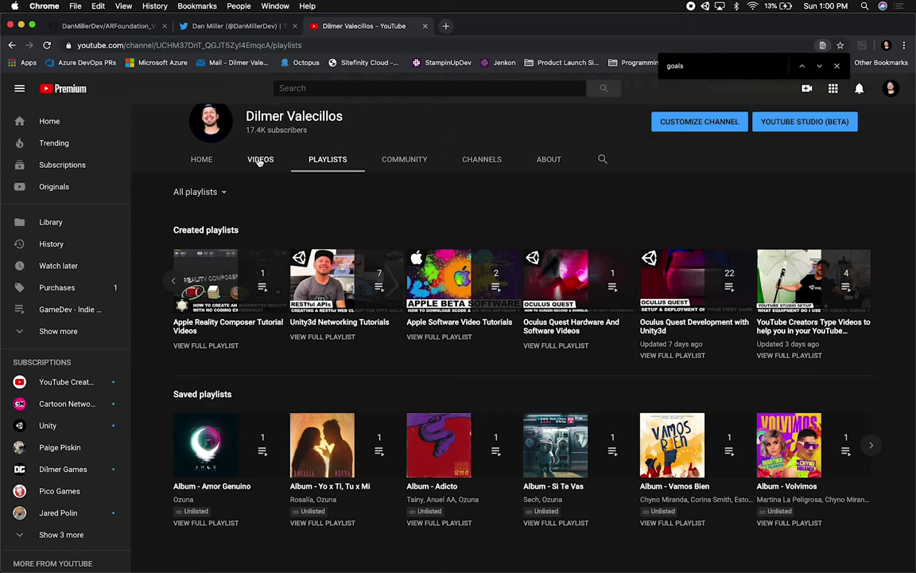
key(super+Tab)
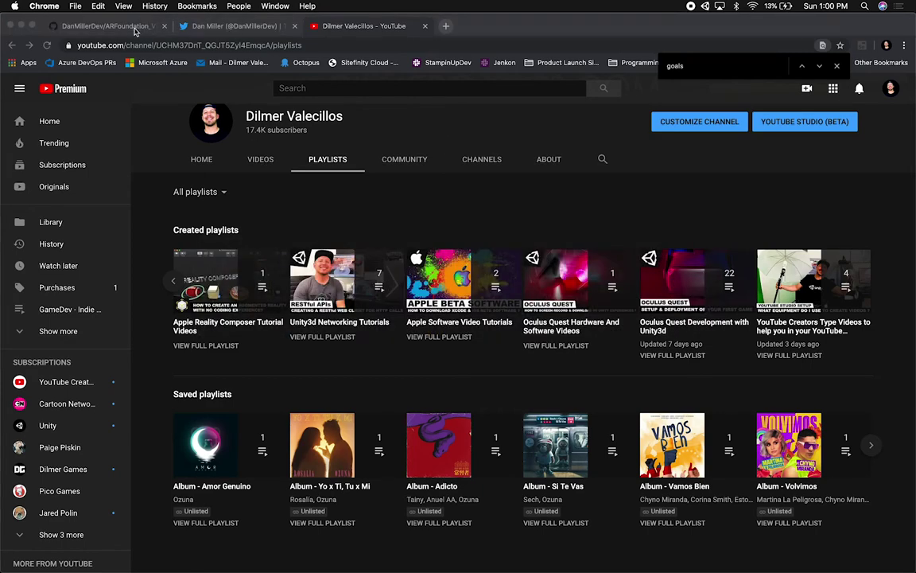
click(111, 26)
key(super+Tab)
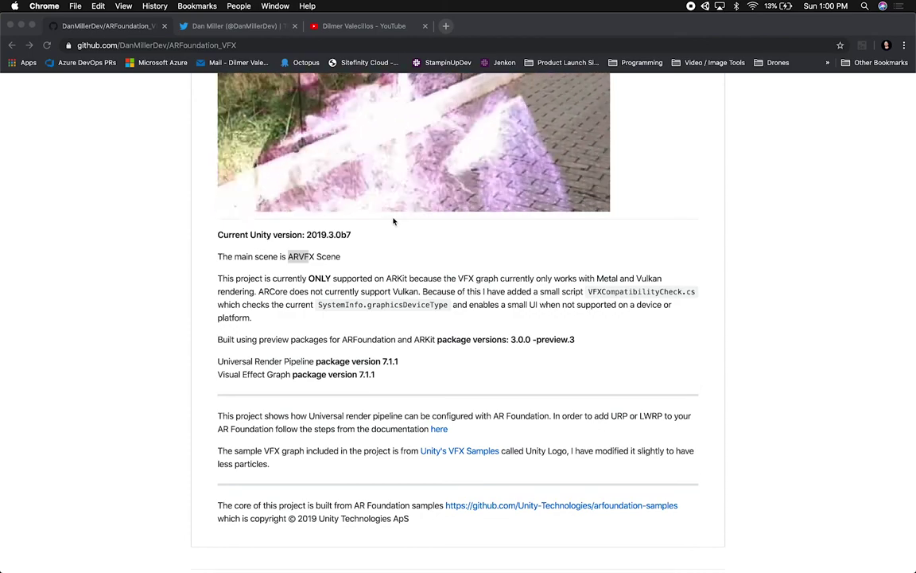
scroll(393, 222, up, 3)
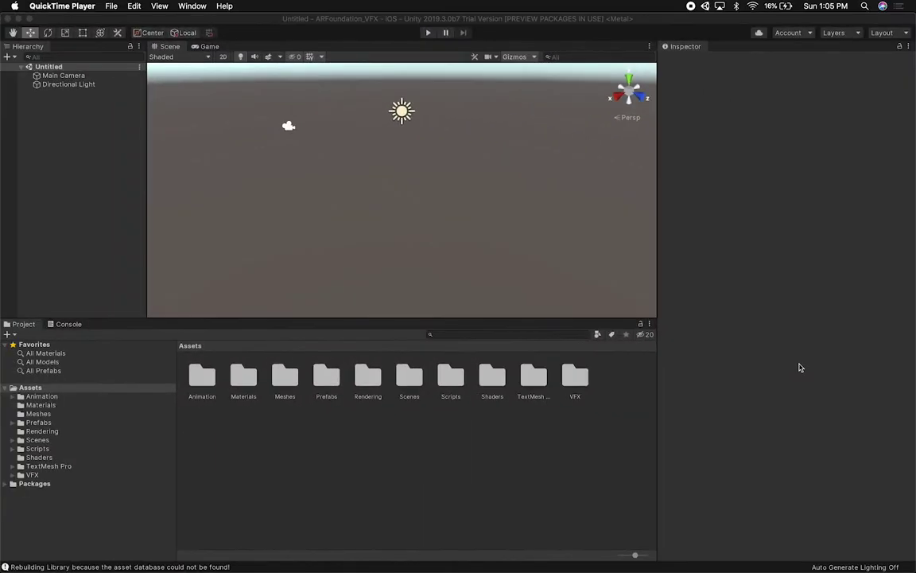
- Locate ARVFXScene in the Unity project by searching the assets for VFX, and open the VFX folder
click(178, 417)
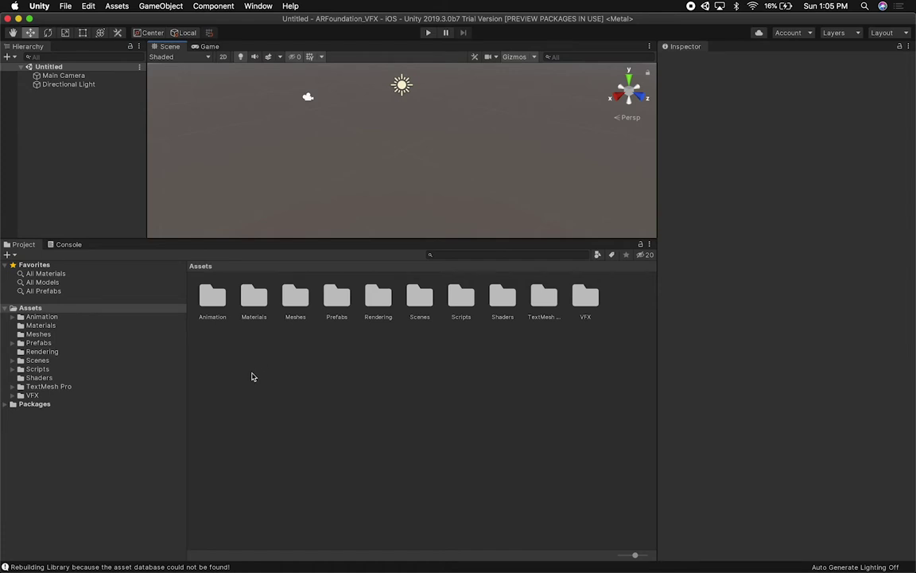
click(183, 386)
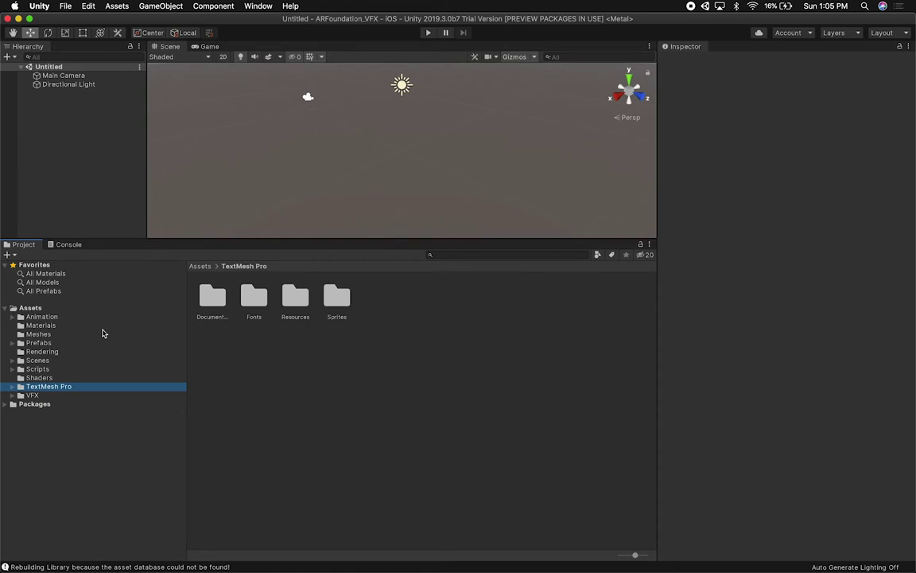
click(35, 361)
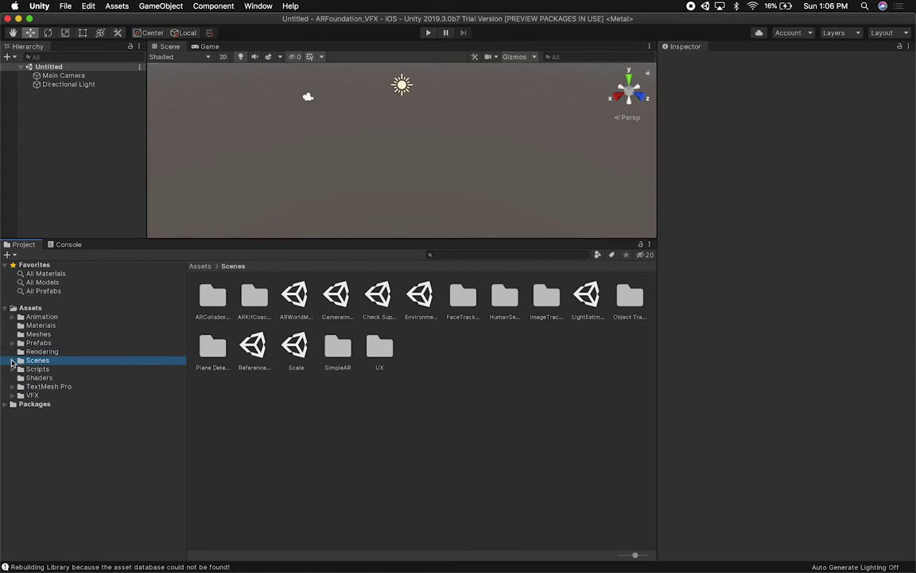
click(13, 361)
click(456, 255)
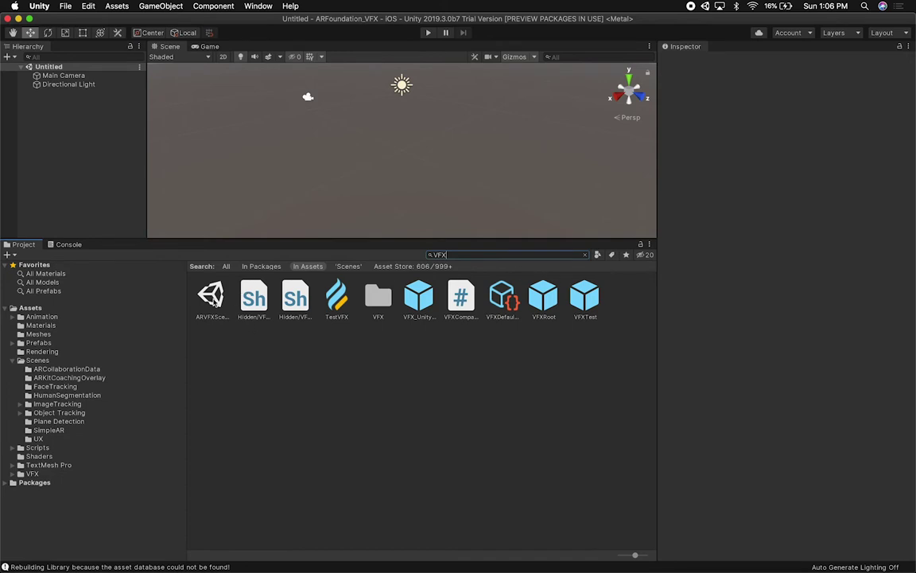
click(214, 301)
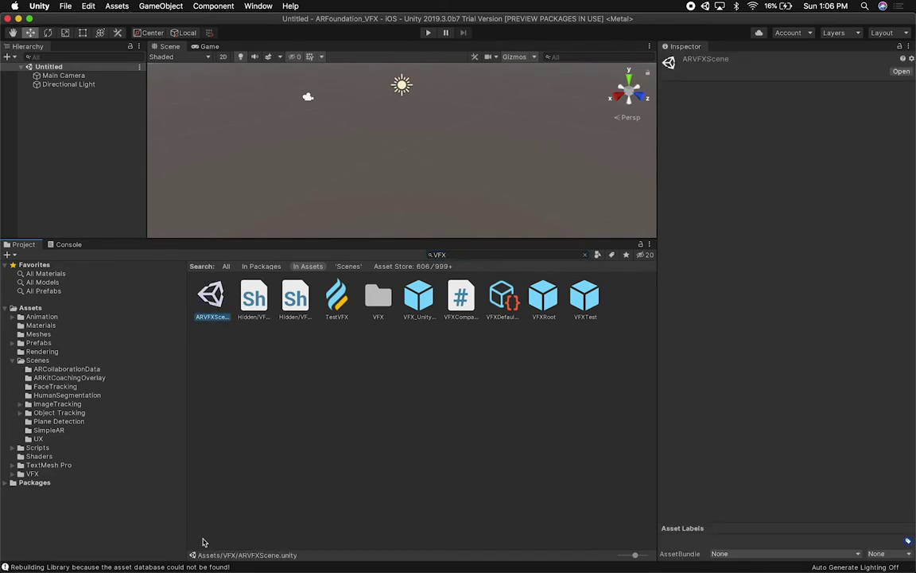
click(34, 474)
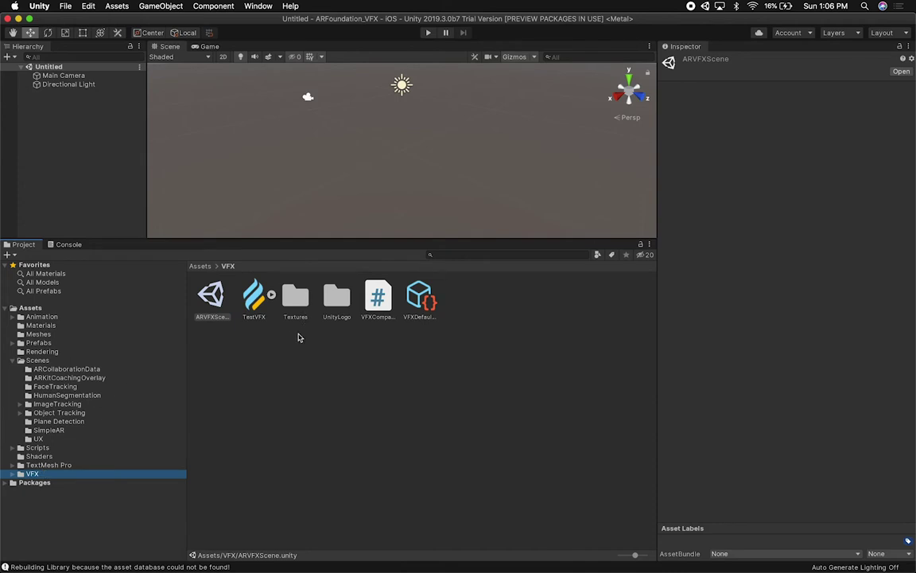
- Preview the TestVFX effect in an enlarged, rotated preview and inspect the VFXDefaultResources asset
click(254, 301)
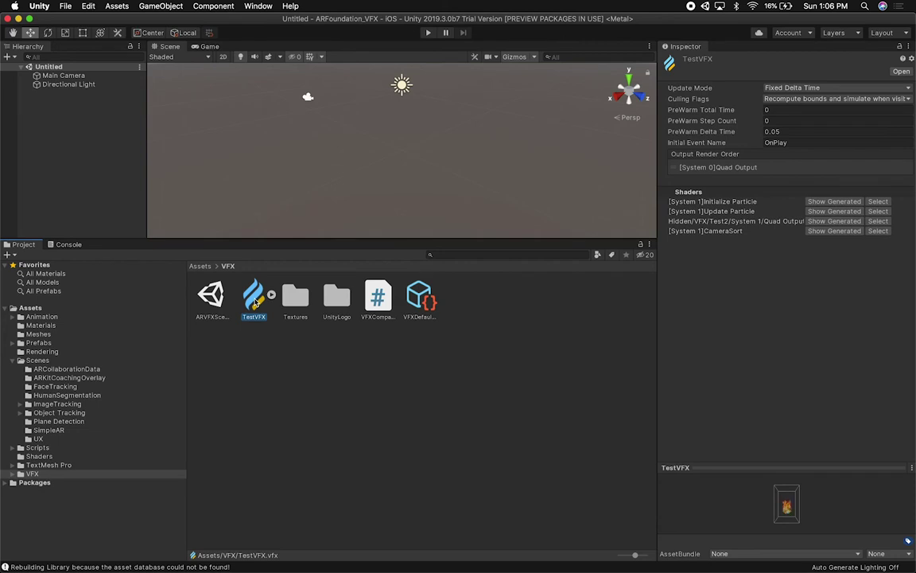
drag(781, 468, 782, 260)
drag(660, 359, 799, 411)
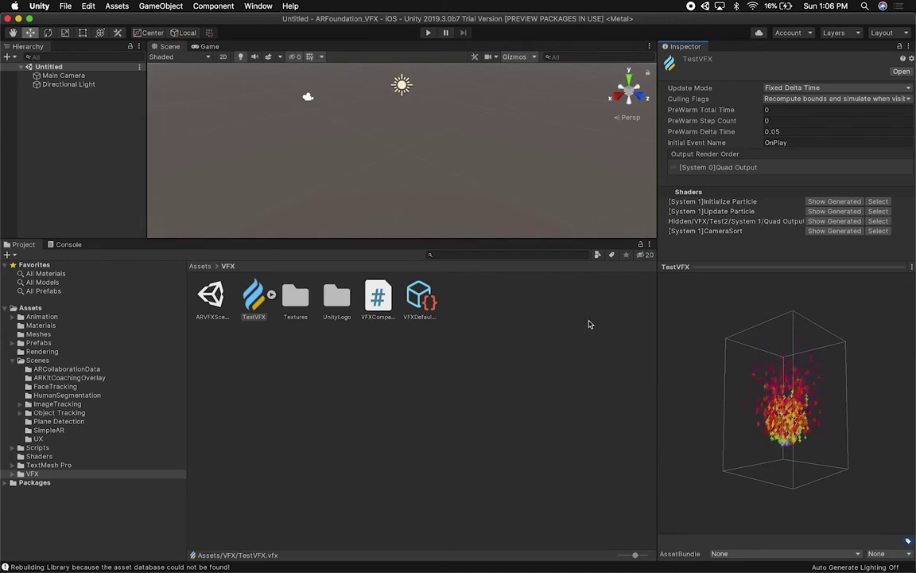
click(412, 299)
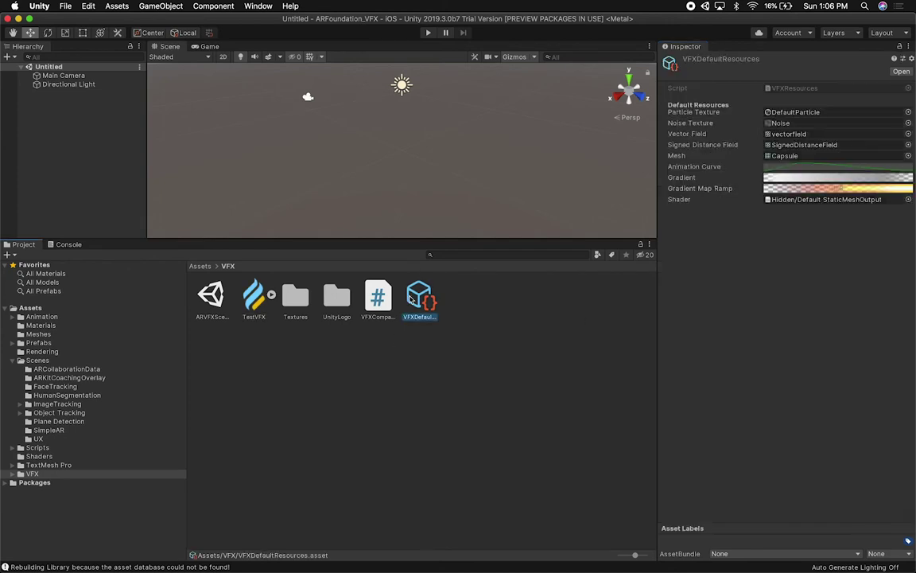
click(253, 296)
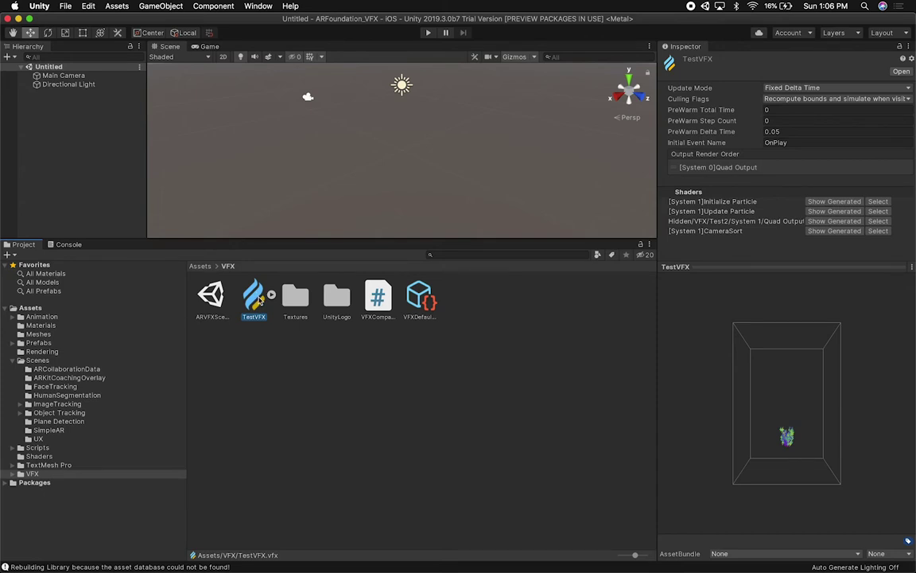
- Open the TestVFX graph, dock it beside the Scene and Game views, and enlarge the graph area
double_click(259, 298)
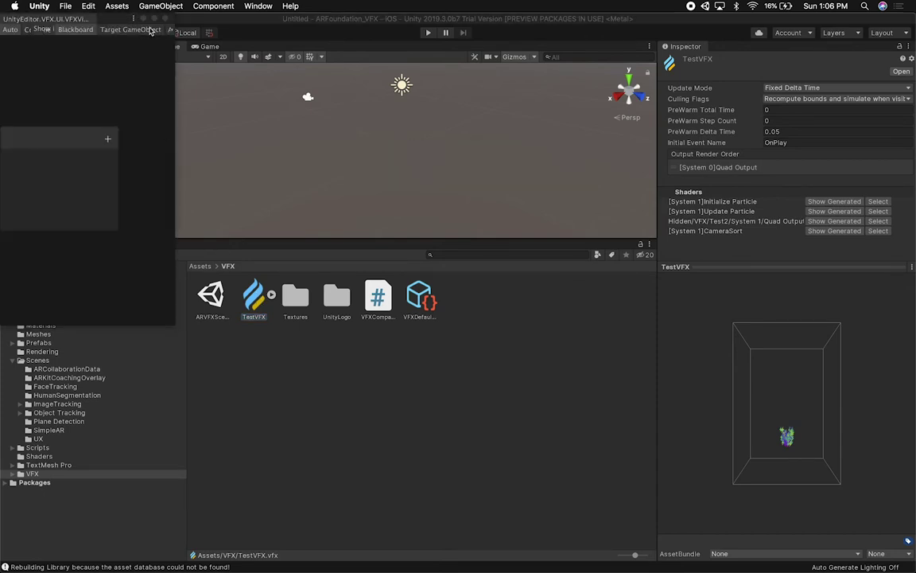
drag(119, 24, 344, 33)
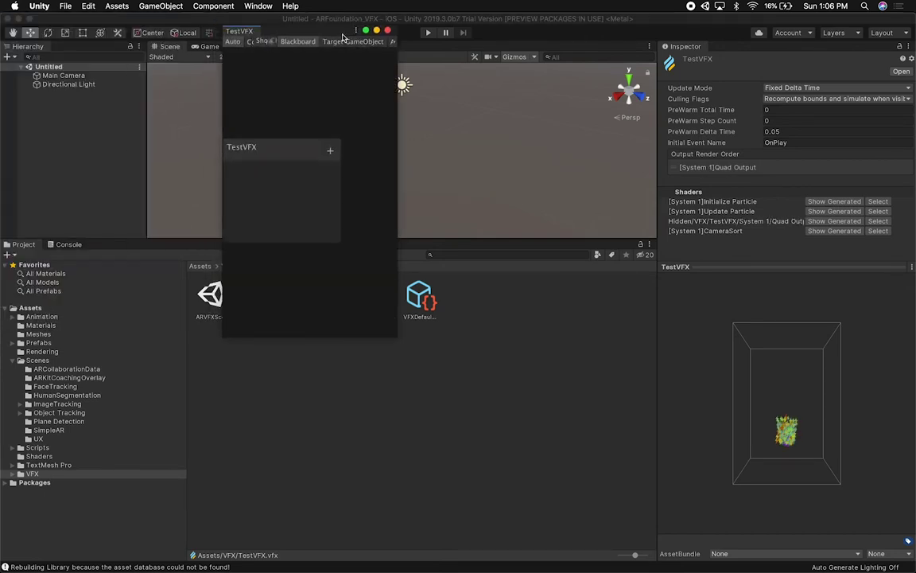
click(420, 348)
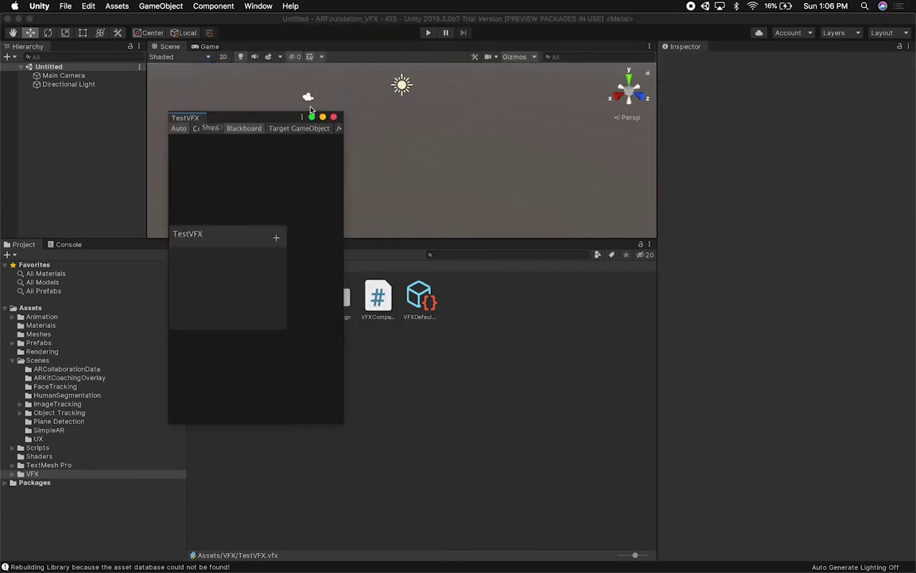
drag(193, 119, 243, 47)
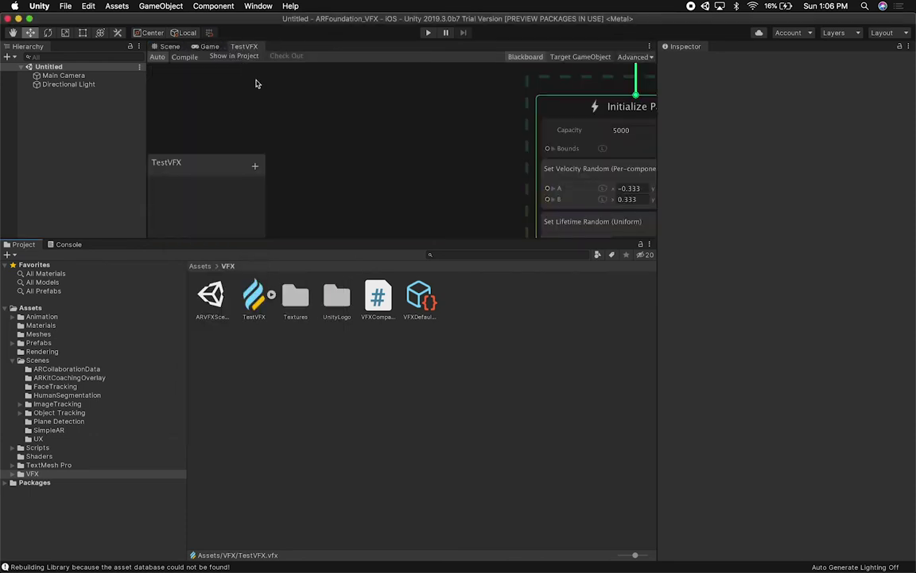
drag(402, 240, 422, 372)
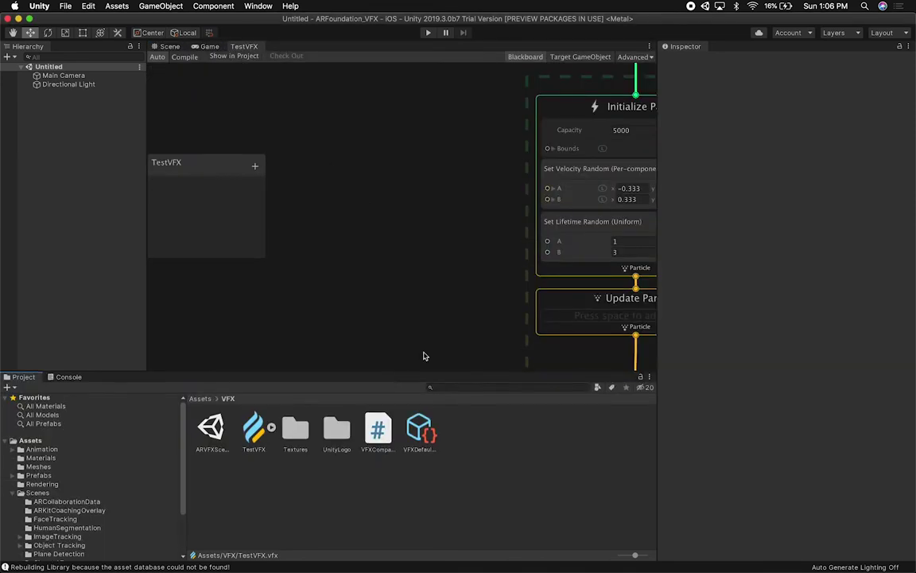
- Examine the TestVFX graph from Spawn to Quad Output and view the effect's preview
scroll(448, 312, down, 5)
middle_drag(450, 311, 323, 262)
scroll(355, 221, up, 3)
scroll(351, 200, up, 2)
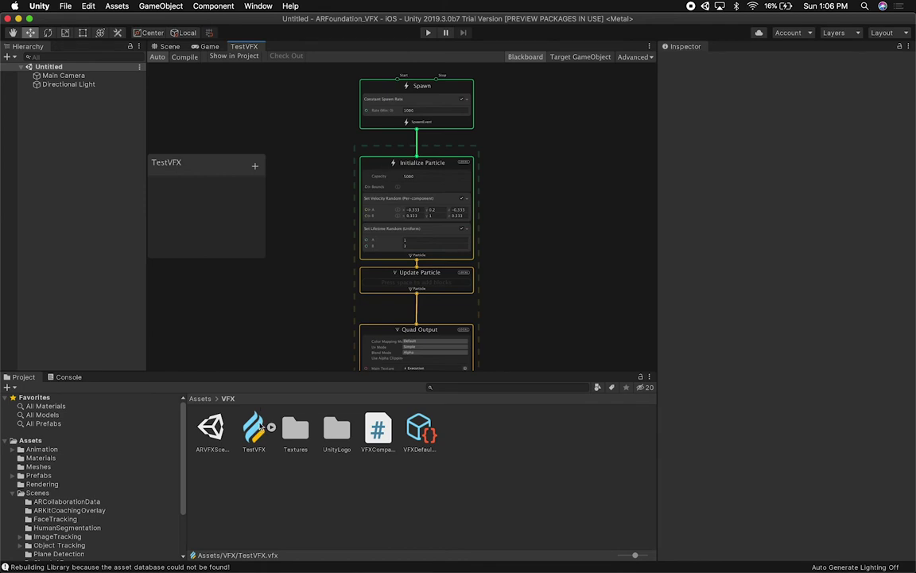
click(267, 439)
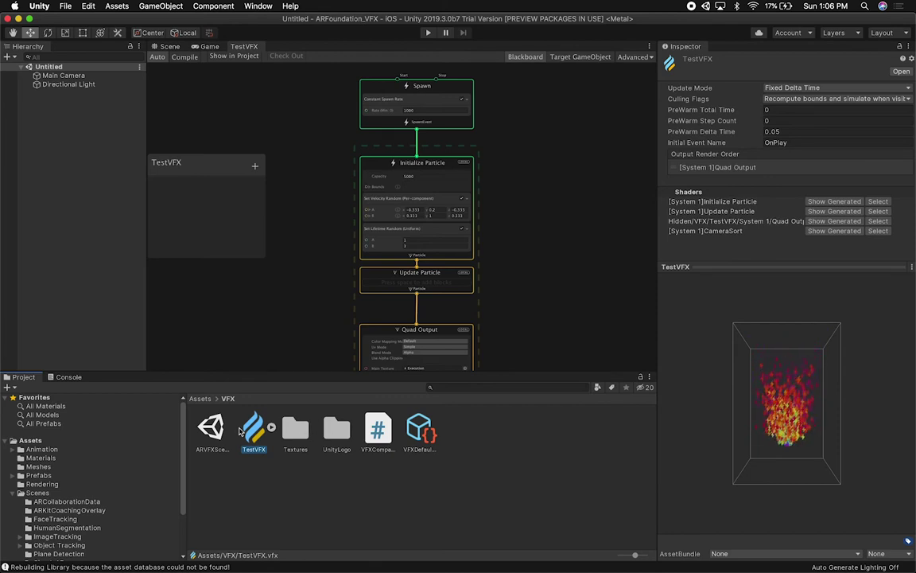
- Open ARVFXScene in the Scene view and inspect the components of AR Session and AR Session Origin
double_click(213, 427)
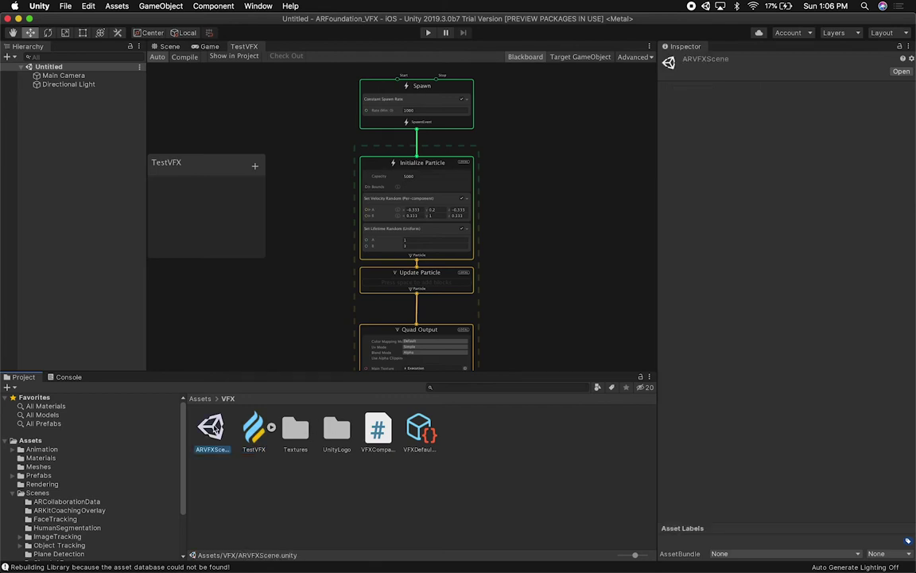
click(173, 47)
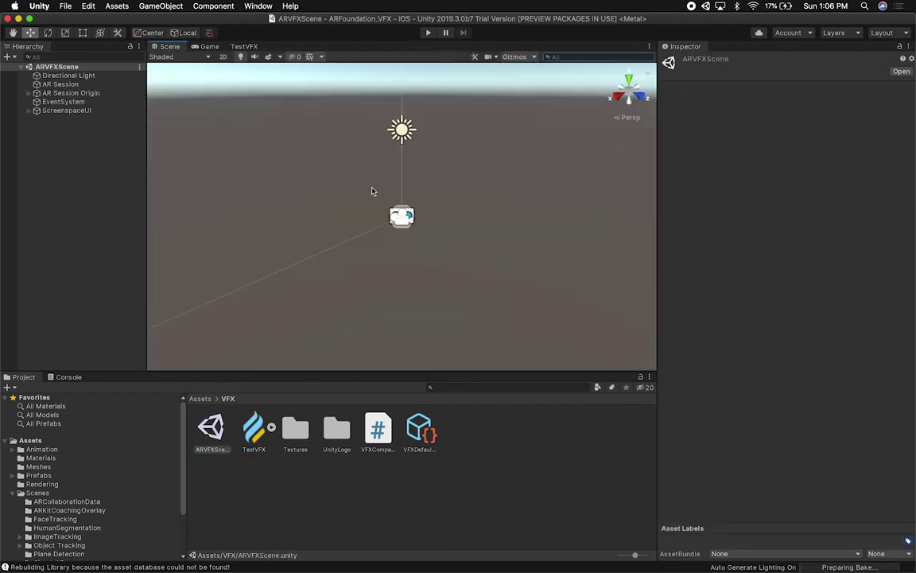
scroll(372, 191, up, 3)
click(80, 84)
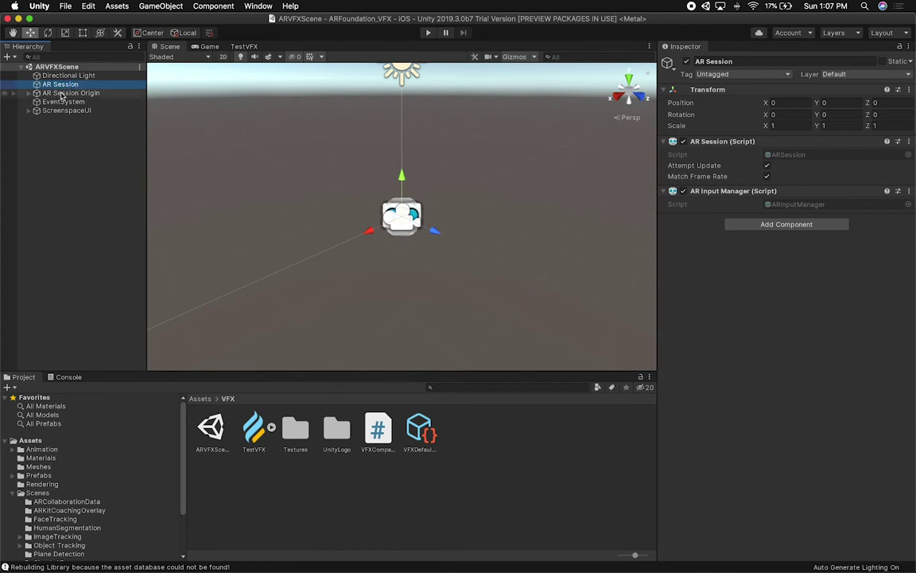
click(66, 94)
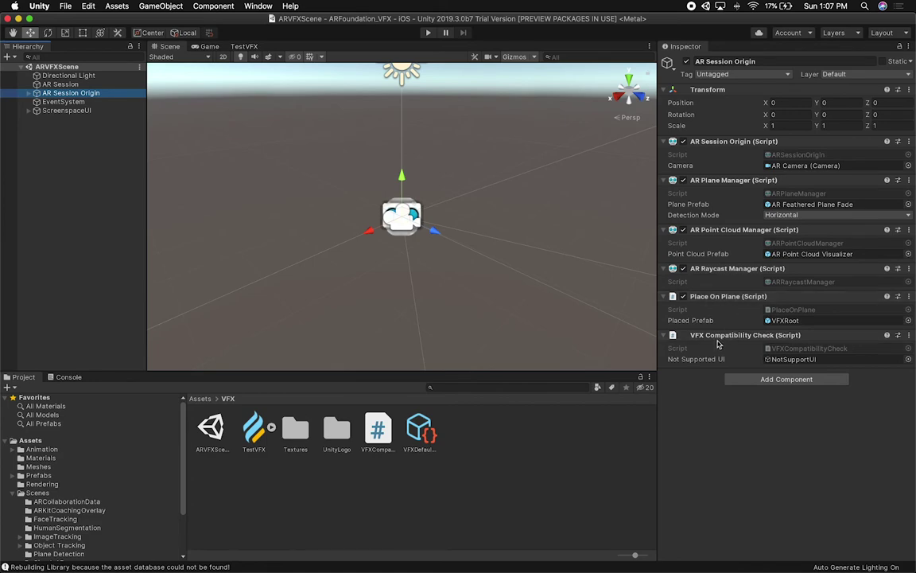
- Switch to the repository page in Chrome, read the README's VFXCompatibilityCheck.cs note, and return to Unity
key(super+Tab)
key(super+Tab)
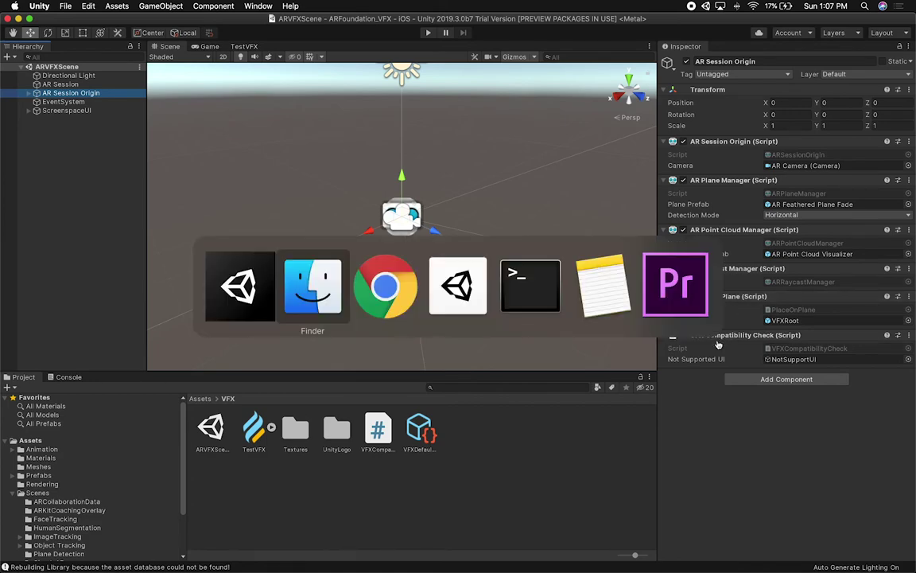
click(111, 26)
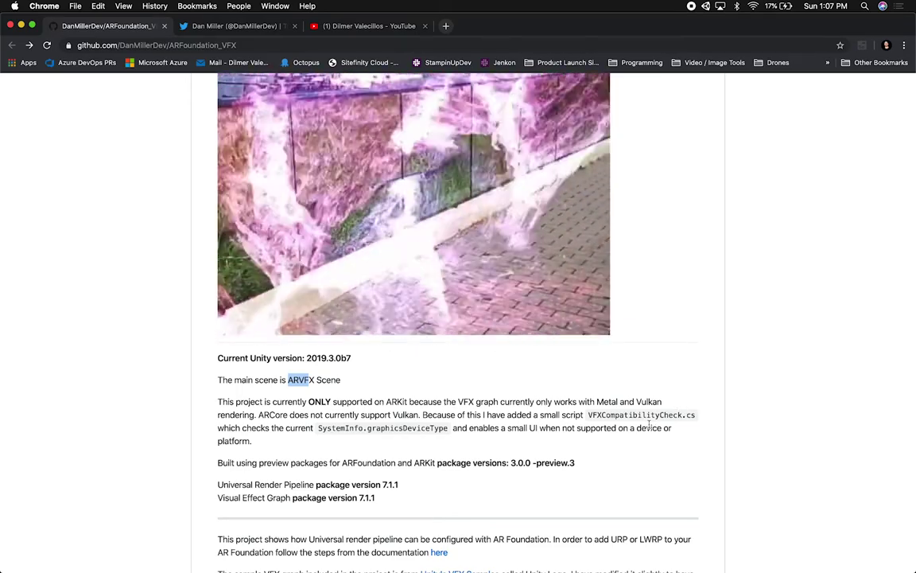
key(super+Tab)
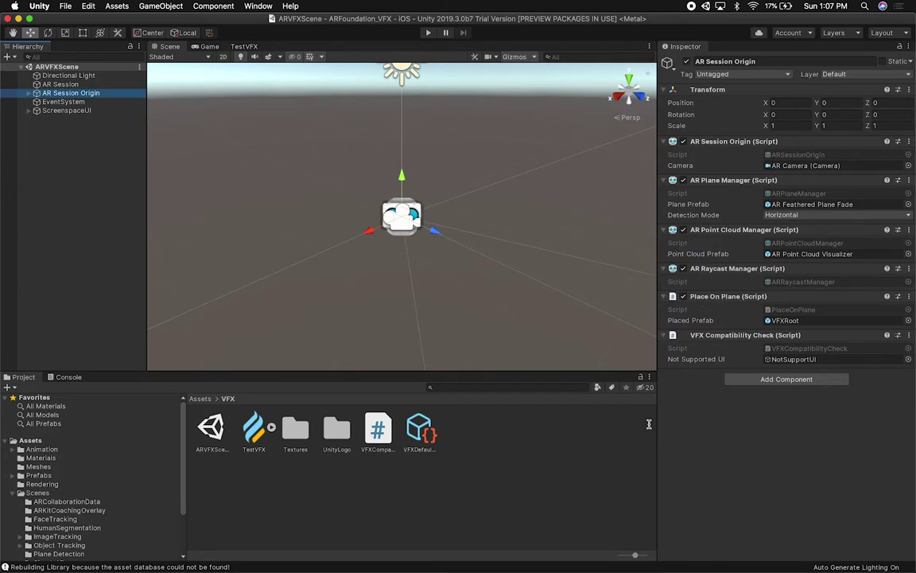
- Locate the compatibility check's NotSupportUI object in the hierarchy and frame its parent Canvas in the 2D scene view
click(793, 359)
click(66, 128)
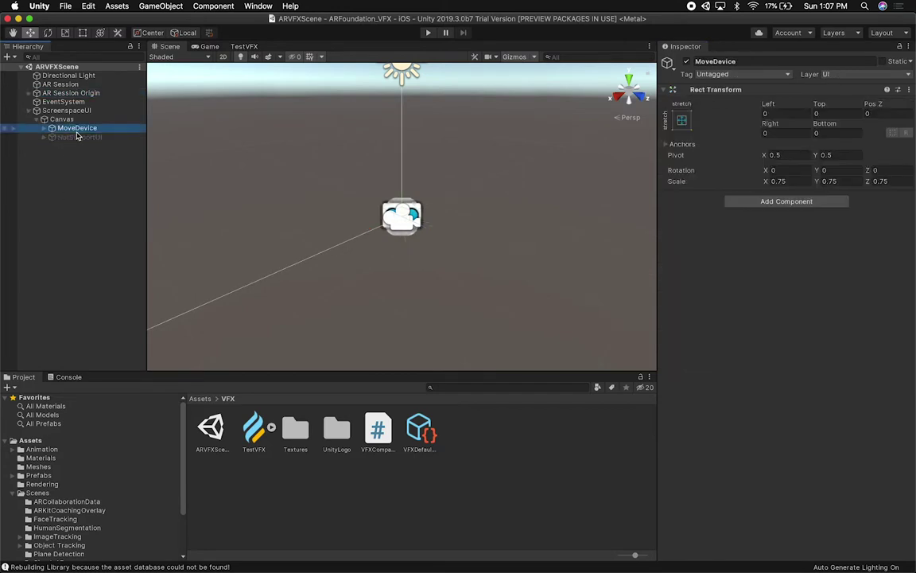
click(62, 118)
click(223, 56)
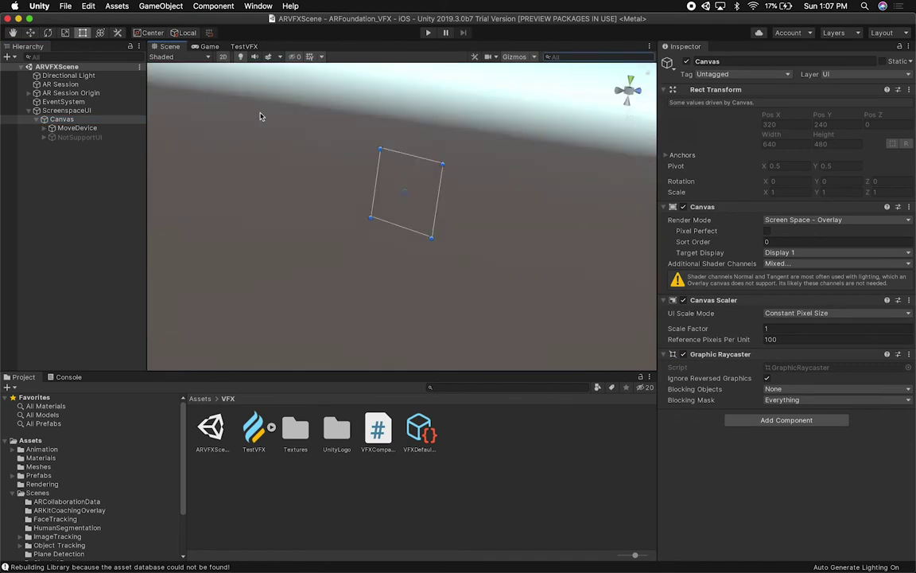
key(t)
key(f)
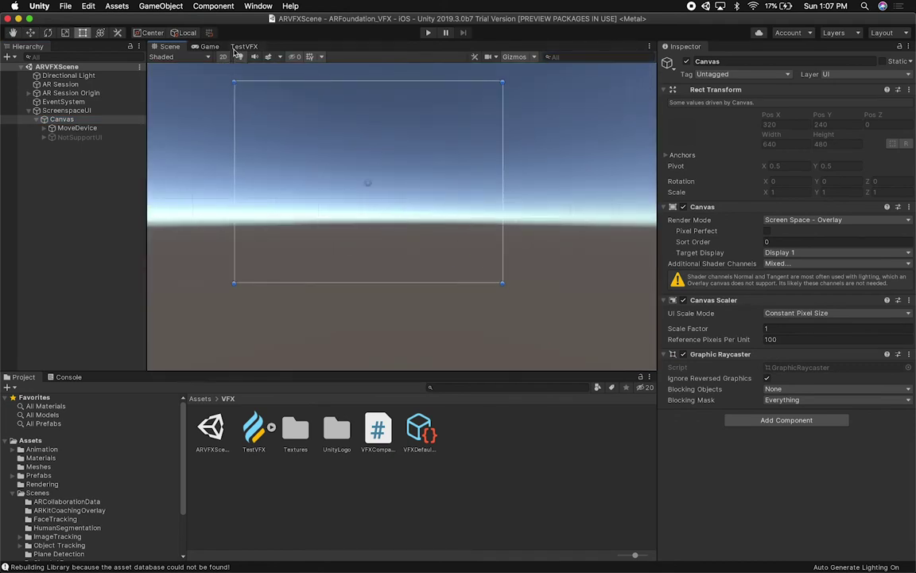
- Enable the NotSupportUI object temporarily to preview its overlay on the Canvas, and disable it again
click(79, 137)
click(687, 62)
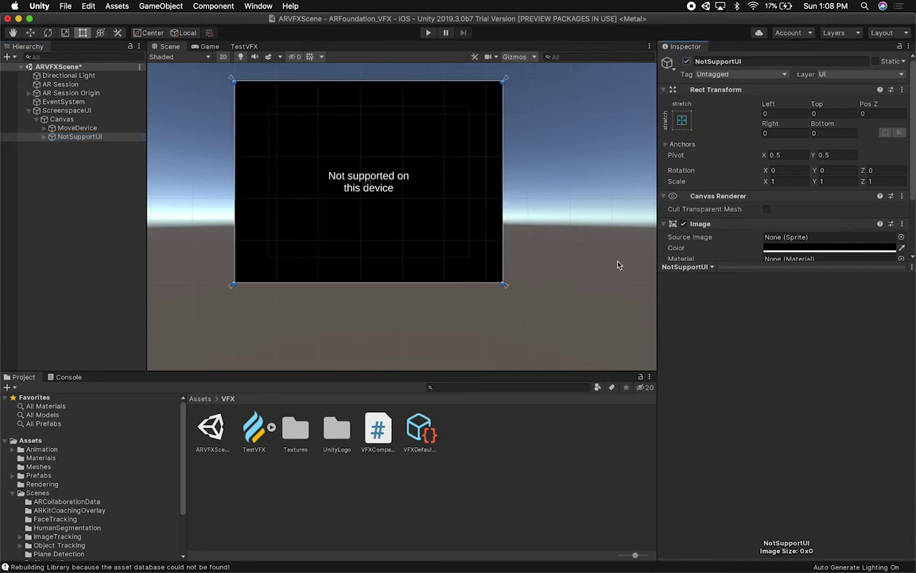
click(688, 62)
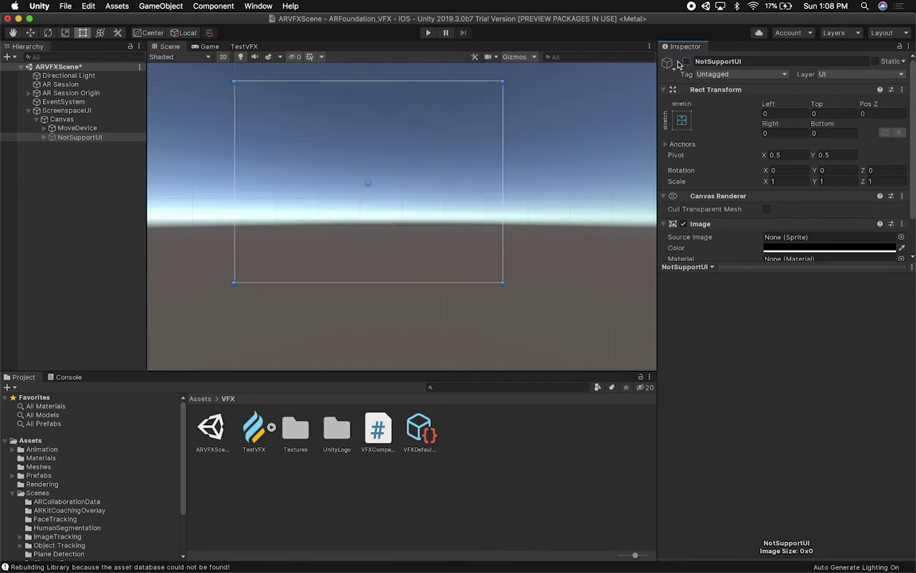
- Inspect the MoveDevice object, return the Scene view to 3D, and locate the VFXRoot prefab assigned in AR Session Origin's Place On Plane component
click(100, 128)
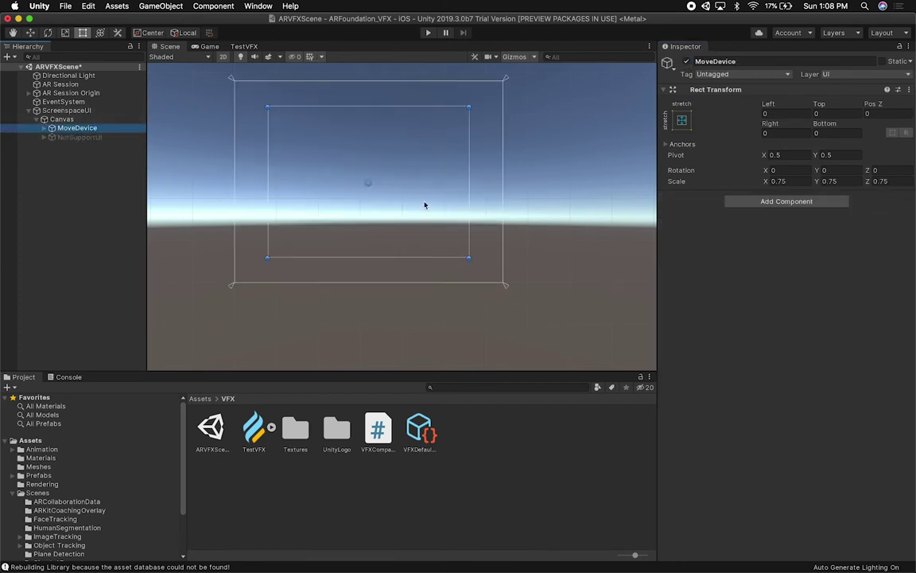
click(223, 57)
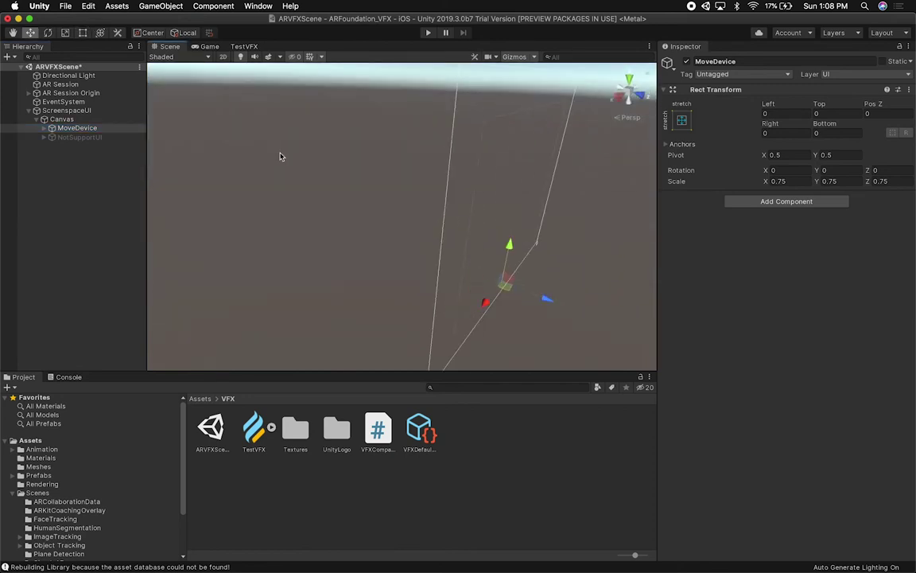
click(70, 103)
click(70, 93)
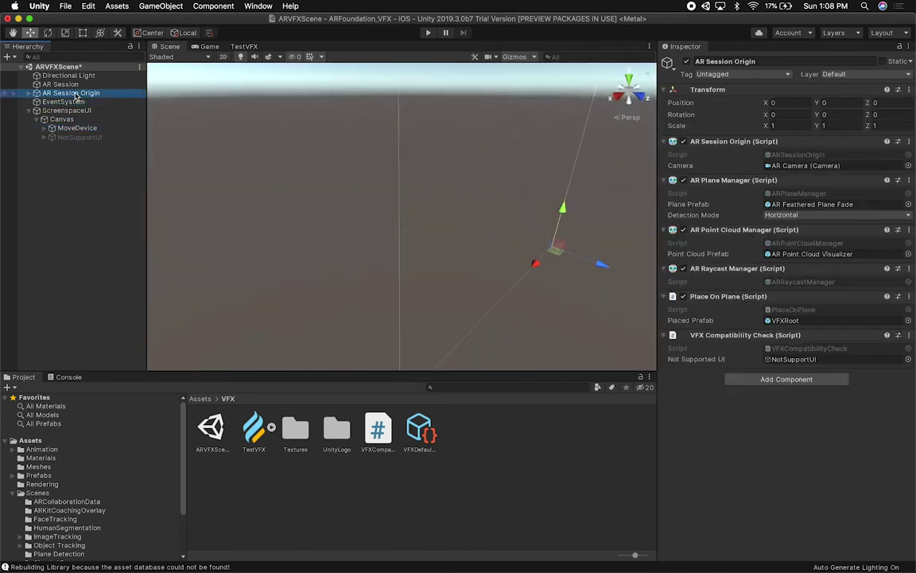
click(777, 320)
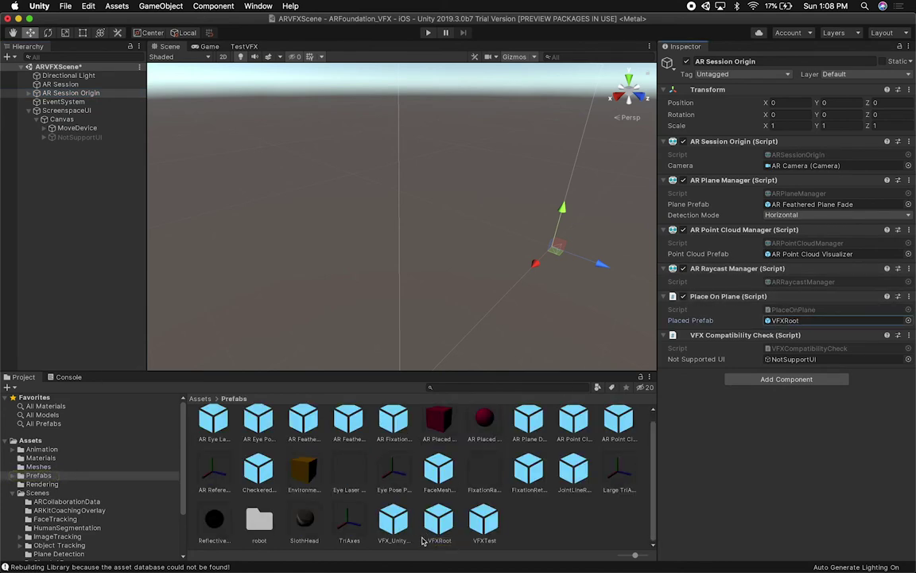
- Place an instance of the VFXRoot prefab in the scene and examine its particle effect from several angles
drag(443, 531, 230, 294)
scroll(422, 252, up, 6)
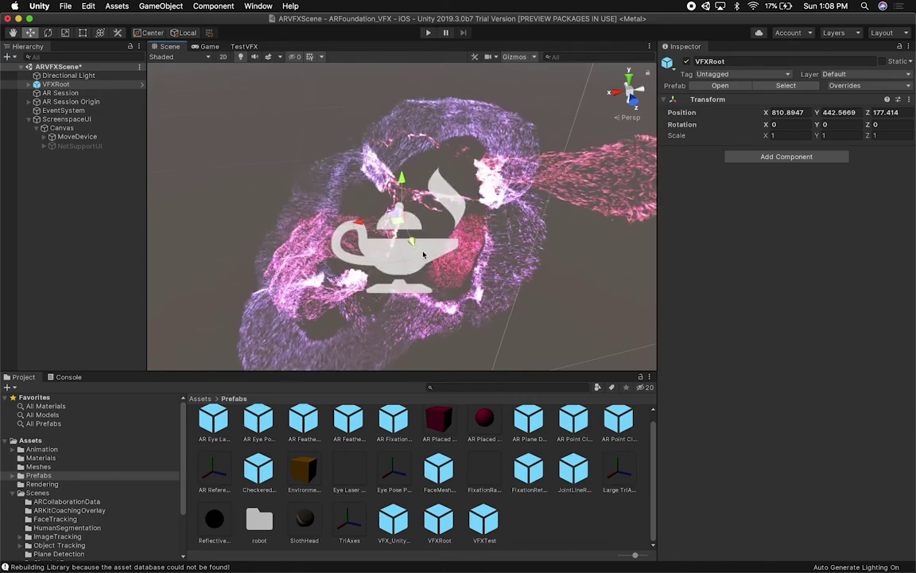
alt+drag(422, 252, 397, 205)
alt+drag(434, 194, 374, 203)
scroll(358, 205, down, 3)
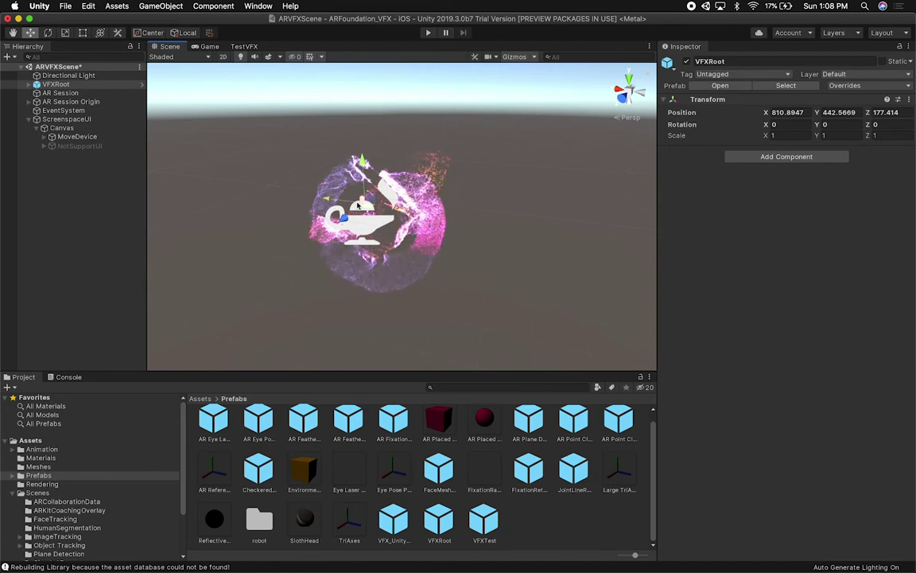
alt+drag(381, 259, 457, 217)
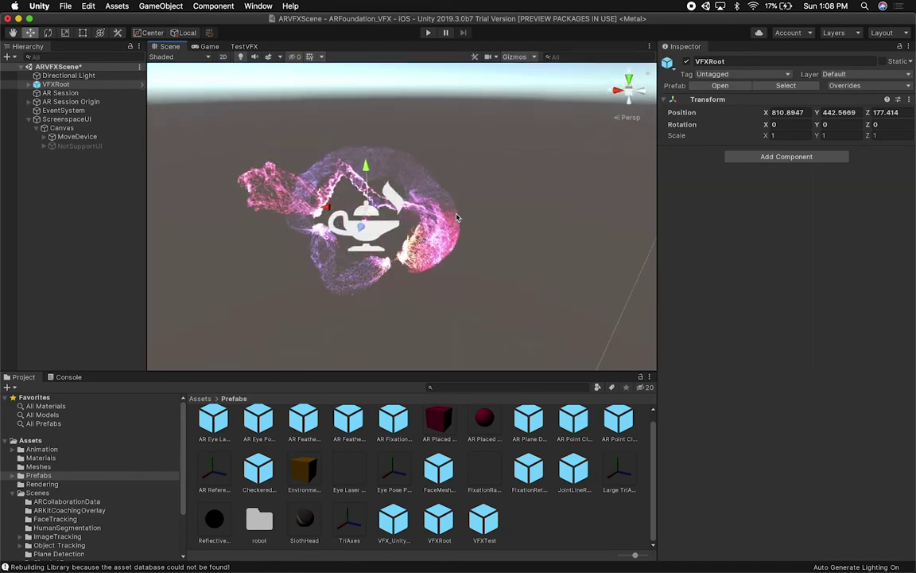
- Delete the VFXRoot instance from the scene hierarchy
click(68, 100)
click(69, 76)
click(69, 83)
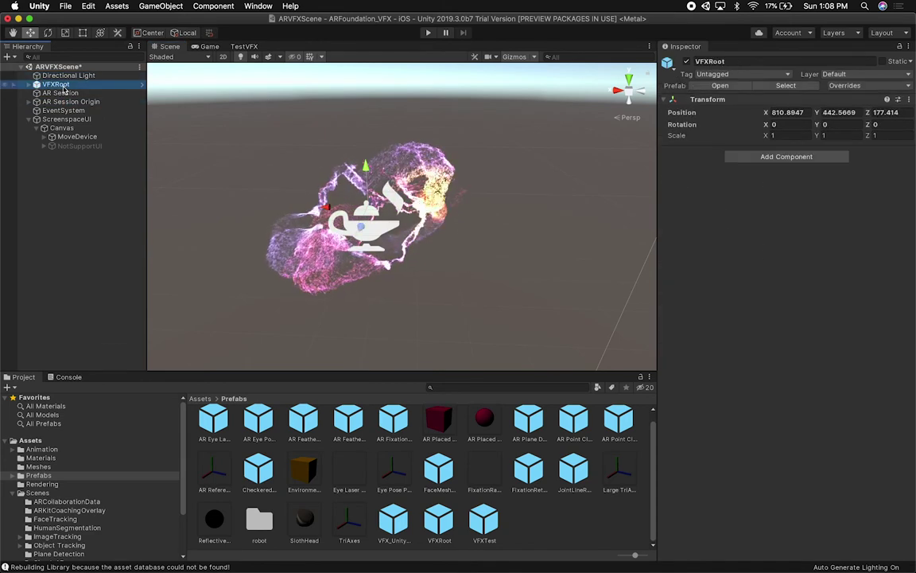
key(super+BackSpace)
- Start an iOS build of ARVFXScene from the build settings, saving it to the Desktop as VFXExample
click(65, 6)
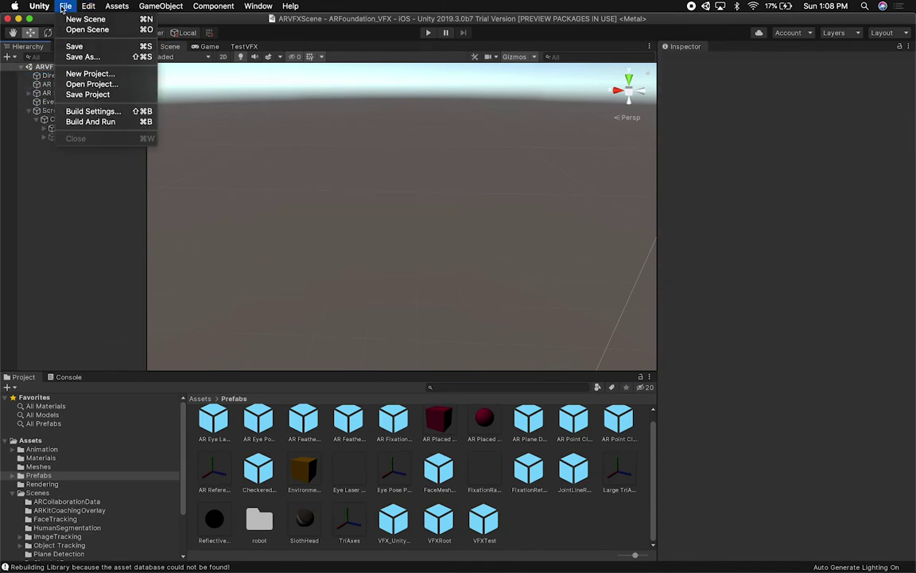
click(80, 113)
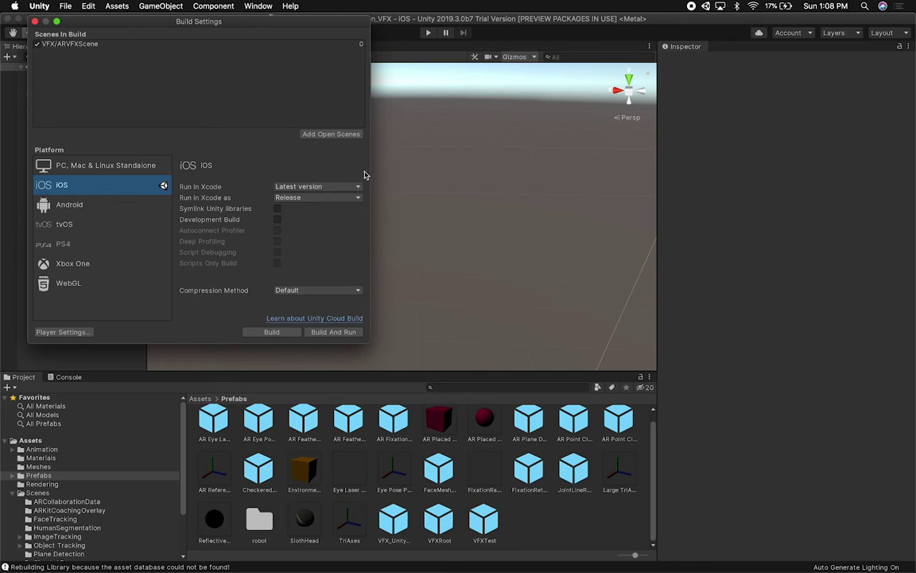
click(272, 332)
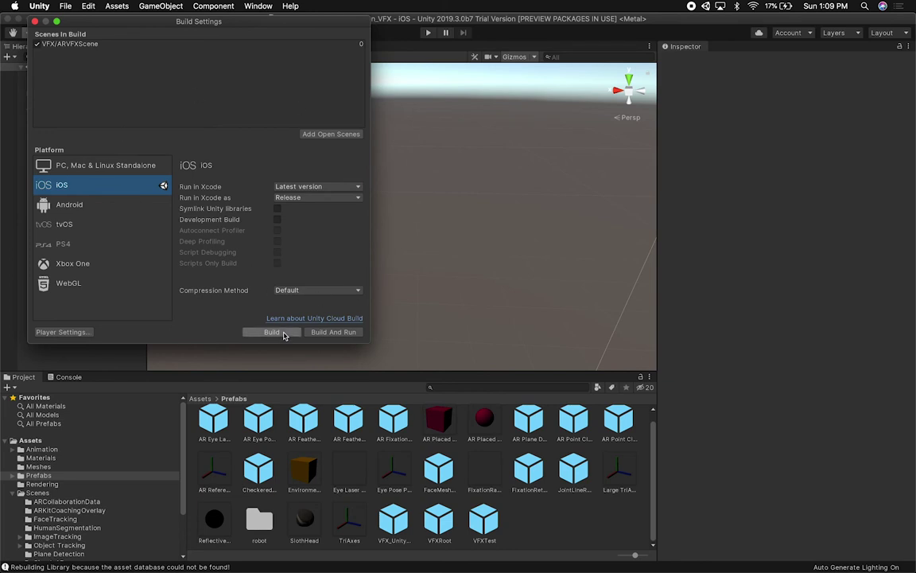
click(265, 243)
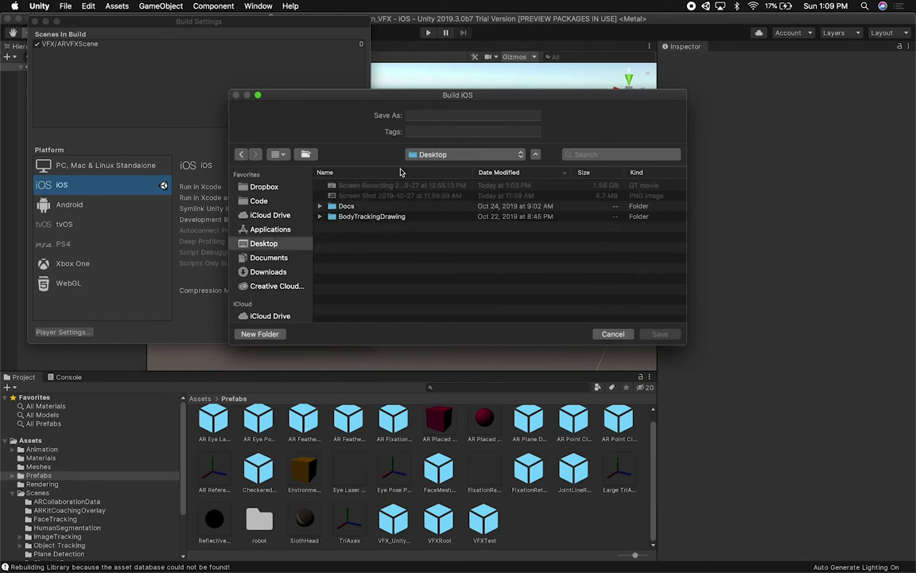
click(441, 115)
text(VFXExample)
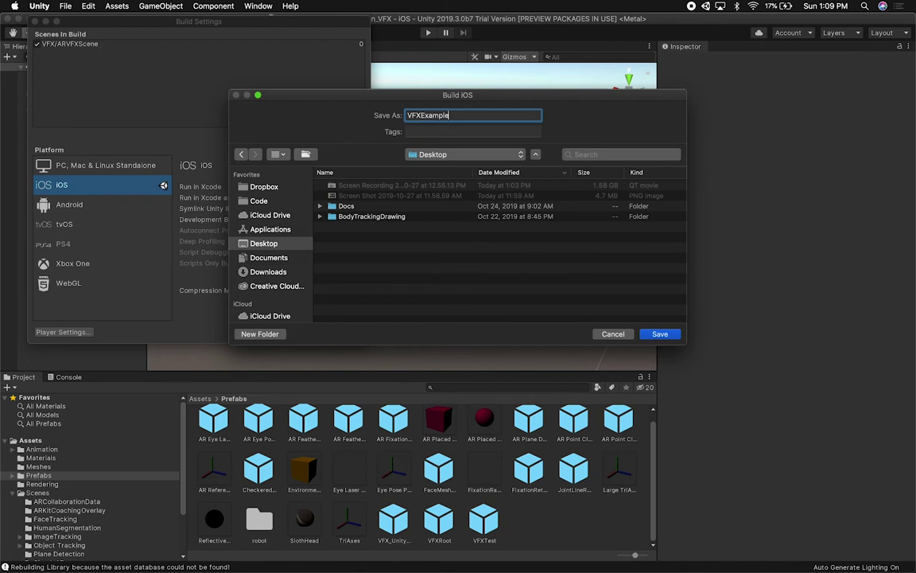
click(648, 334)
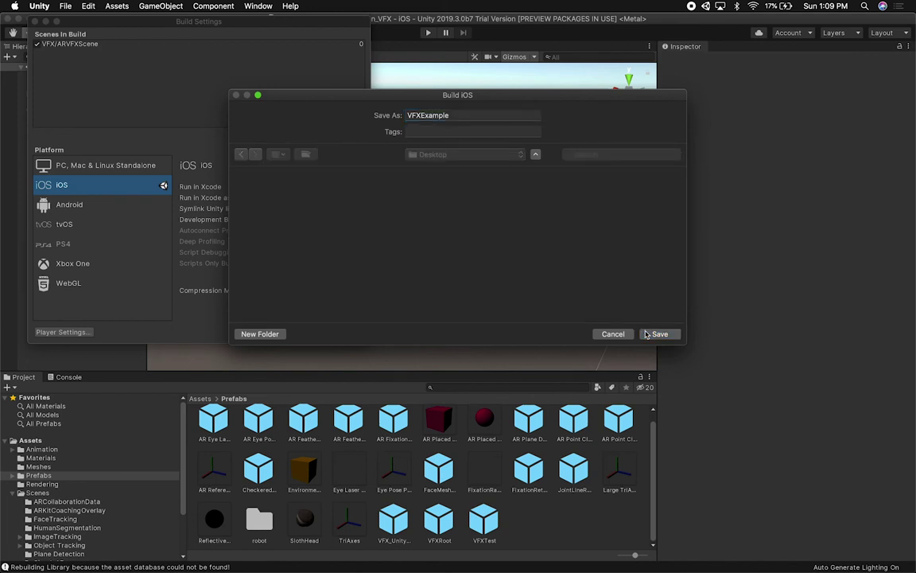